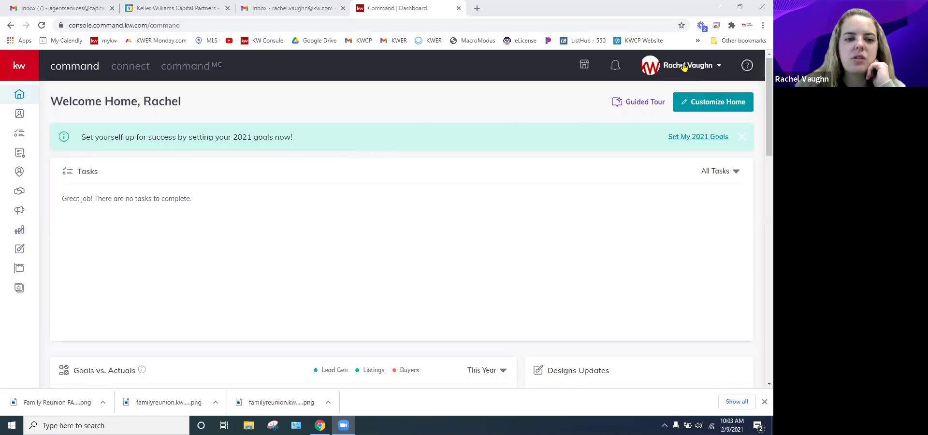
Step: Open the account settings and look over the connected applications and available integrations
{"action": "left_click", "coordinate": [684, 67]}
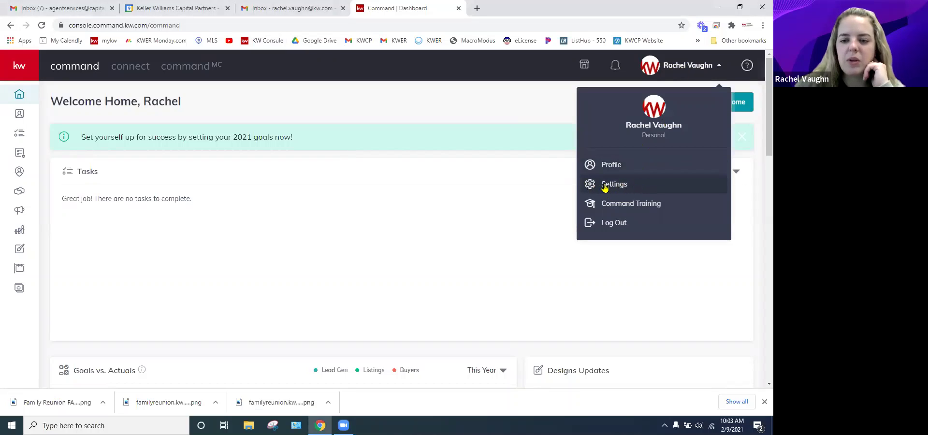
{"action": "left_click", "coordinate": [630, 185]}
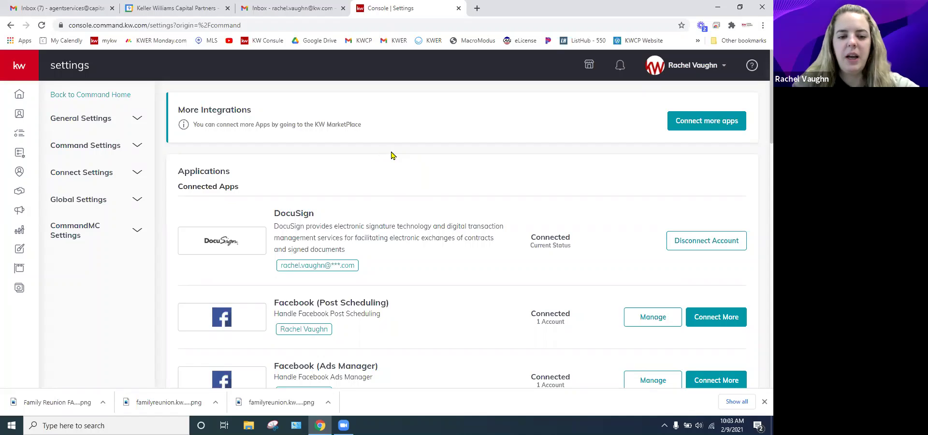
{"action": "scroll", "coordinate": [393, 160], "scroll_direction": "down", "scroll_amount": 1}
{"action": "scroll", "coordinate": [435, 179], "scroll_direction": "up", "scroll_amount": 1}
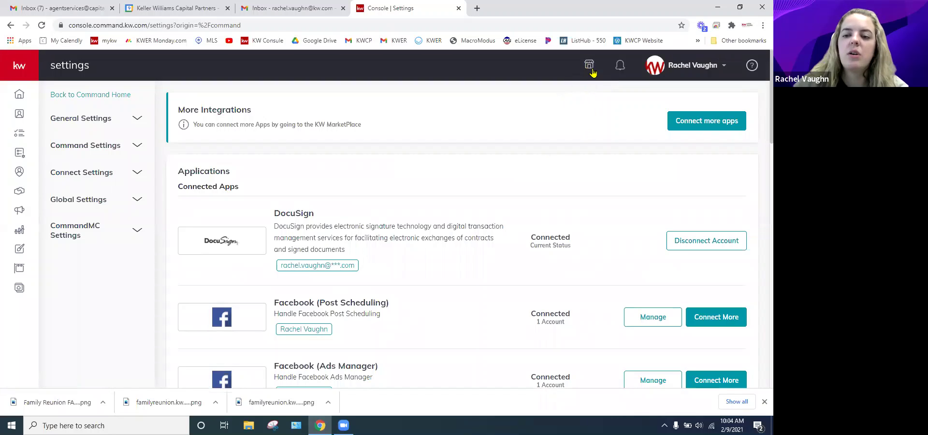
{"action": "scroll", "coordinate": [531, 193], "scroll_direction": "down", "scroll_amount": 5}
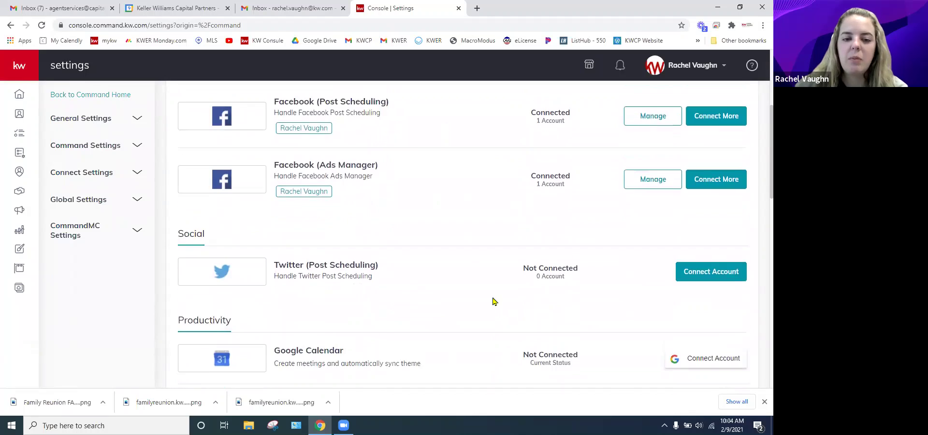
{"action": "scroll", "coordinate": [498, 311], "scroll_direction": "up", "scroll_amount": 3}
{"action": "scroll", "coordinate": [485, 159], "scroll_direction": "up", "scroll_amount": 2}
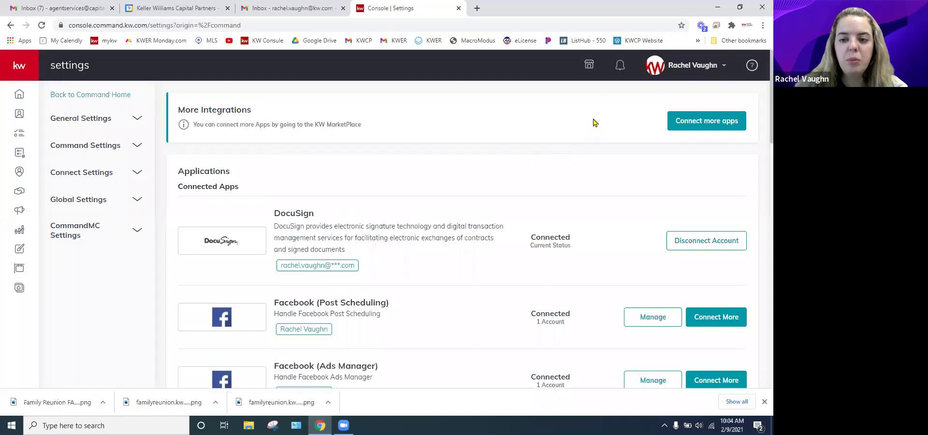
Step: Open the KW MarketPlace and search its products for "dotloop"
{"action": "left_click", "coordinate": [589, 66]}
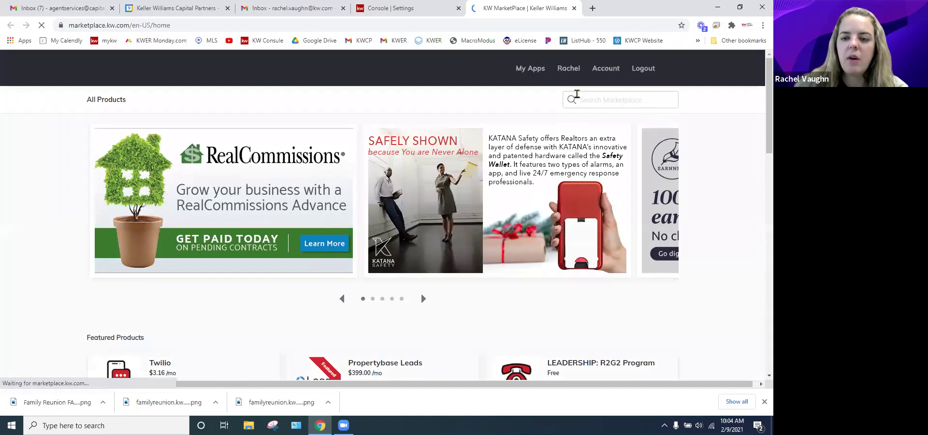
{"action": "left_click", "coordinate": [610, 98]}
{"action": "type", "text": "dotloop"}
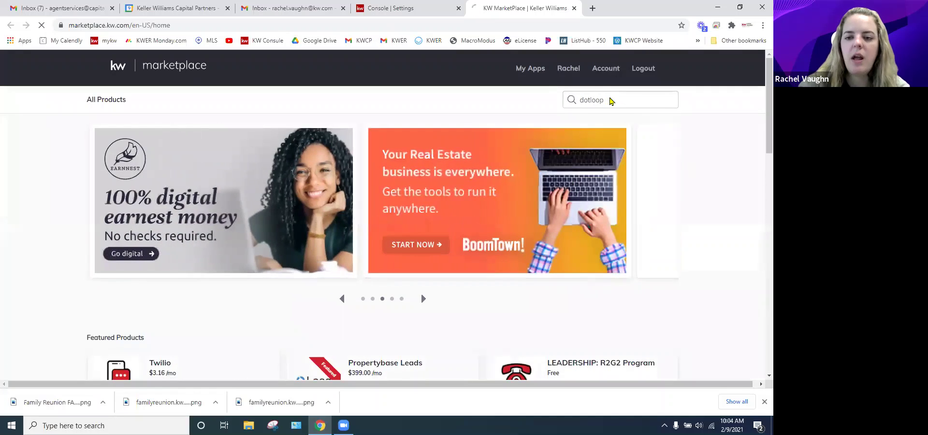
{"action": "key", "text": "Return"}
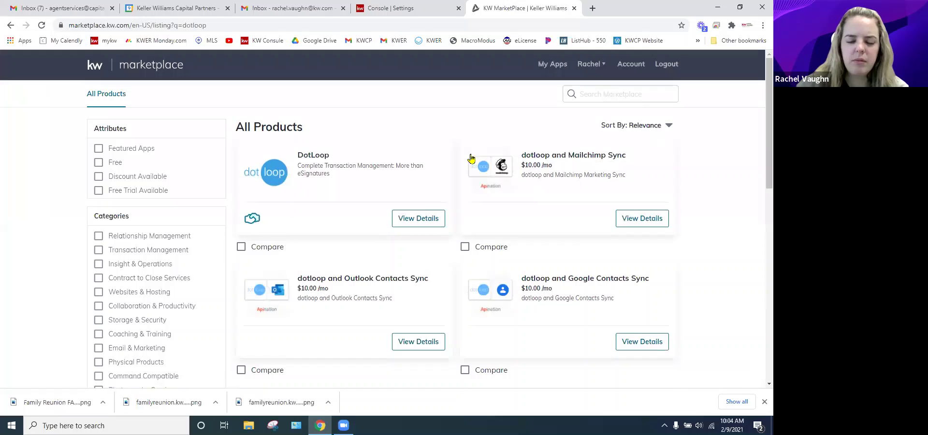
Step: View the DotLoop product details, including its purchase request option, and close the marketplace page
{"action": "left_click", "coordinate": [314, 159]}
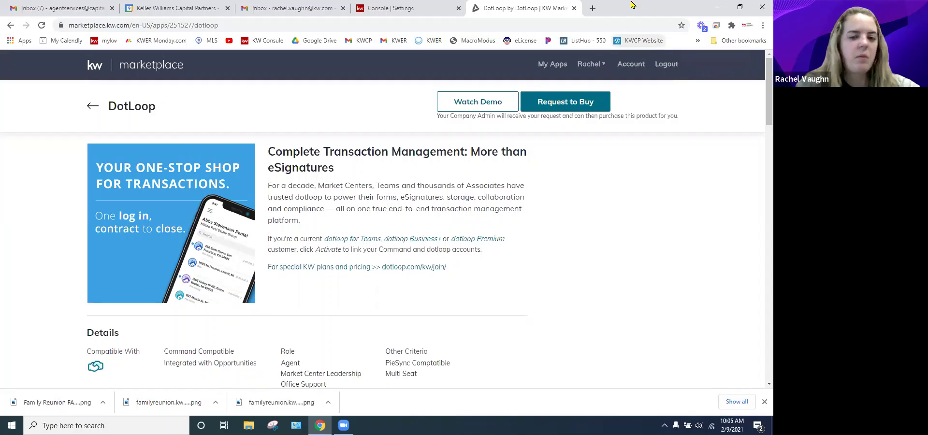
{"action": "scroll", "coordinate": [611, 222], "scroll_direction": "down", "scroll_amount": 4}
{"action": "scroll", "coordinate": [608, 239], "scroll_direction": "up", "scroll_amount": 4}
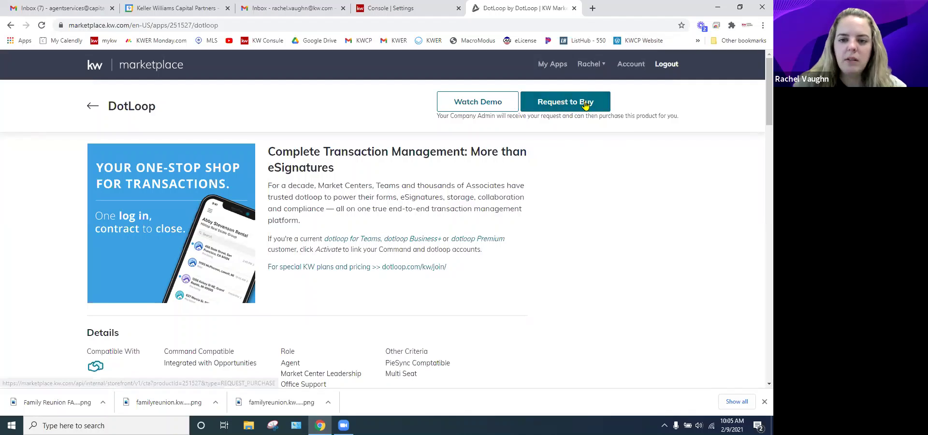
{"action": "scroll", "coordinate": [666, 247], "scroll_direction": "down", "scroll_amount": 6}
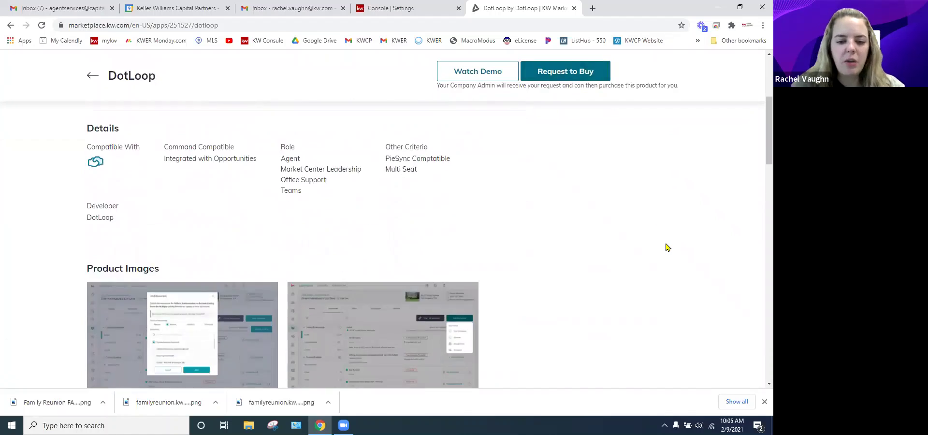
{"action": "scroll", "coordinate": [666, 246], "scroll_direction": "up", "scroll_amount": 8}
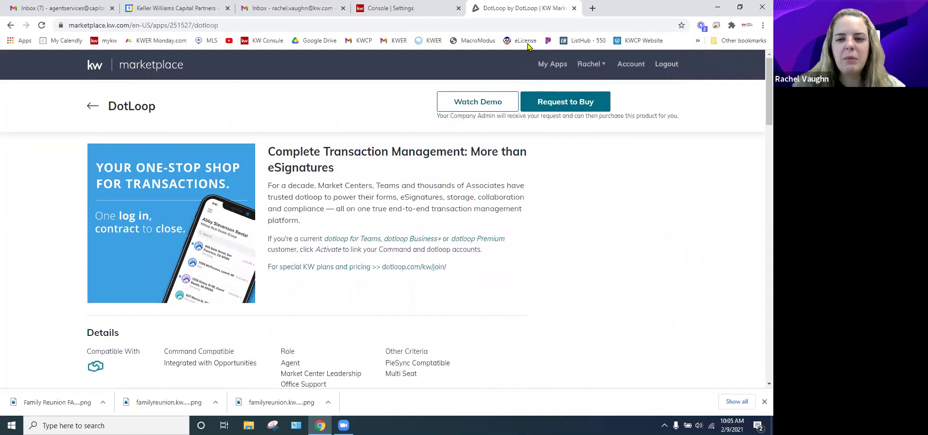
{"action": "left_click", "coordinate": [574, 8]}
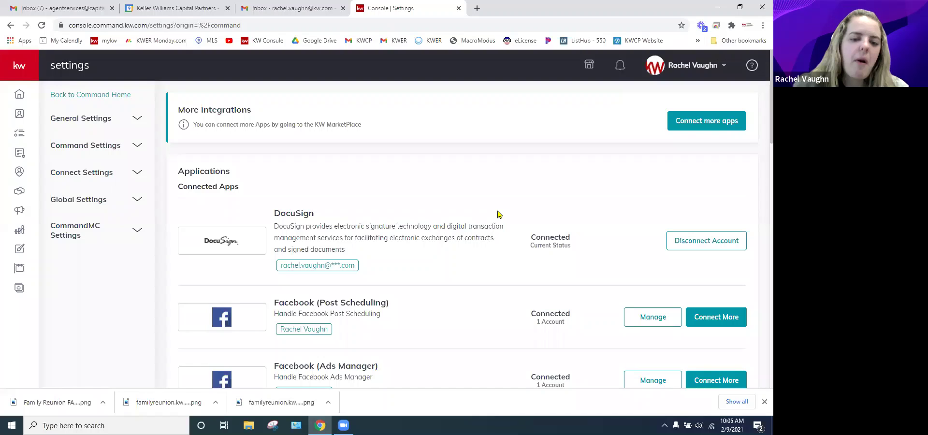
Step: Examine the DocuSign, Facebook and Twitter entries and the Productivity integrations in the applications list, including their connection status
{"action": "scroll", "coordinate": [580, 203], "scroll_direction": "down", "scroll_amount": 1}
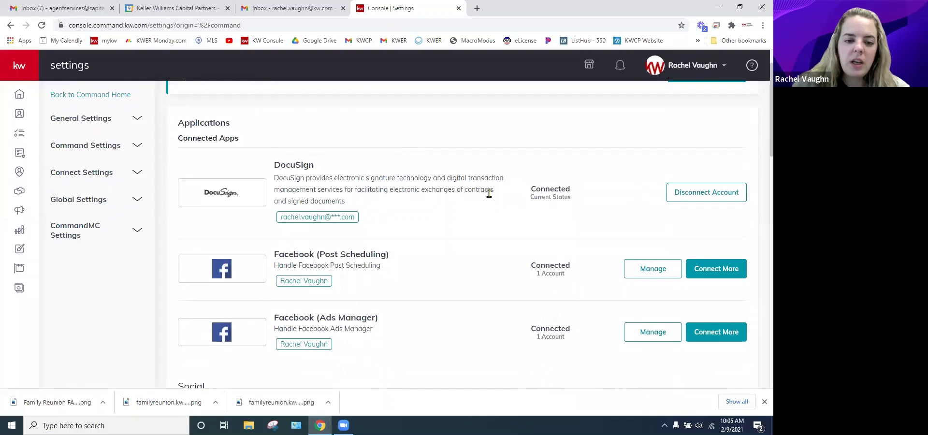
{"action": "scroll", "coordinate": [489, 194], "scroll_direction": "down", "scroll_amount": 1}
{"action": "scroll", "coordinate": [489, 197], "scroll_direction": "down", "scroll_amount": 1}
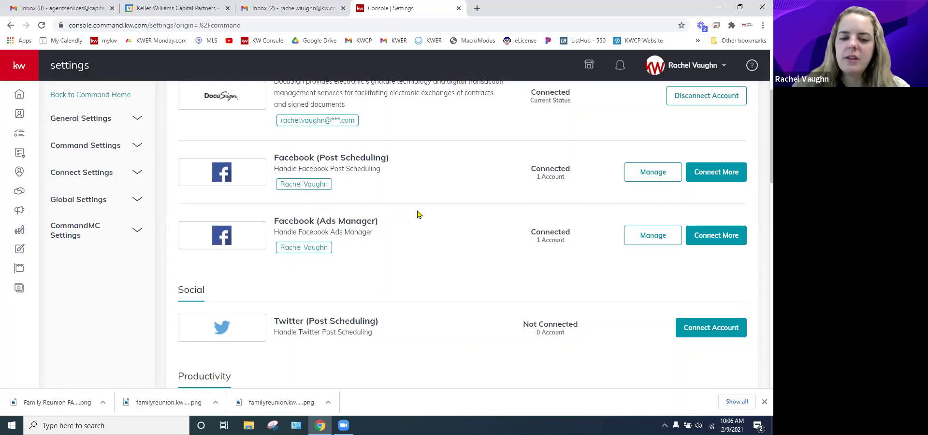
{"action": "scroll", "coordinate": [413, 216], "scroll_direction": "up", "scroll_amount": 1}
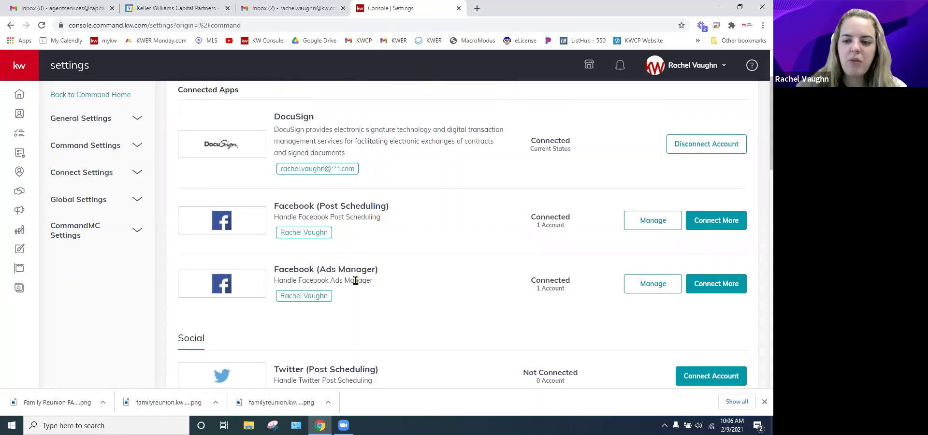
{"action": "scroll", "coordinate": [355, 280], "scroll_direction": "down", "scroll_amount": 1}
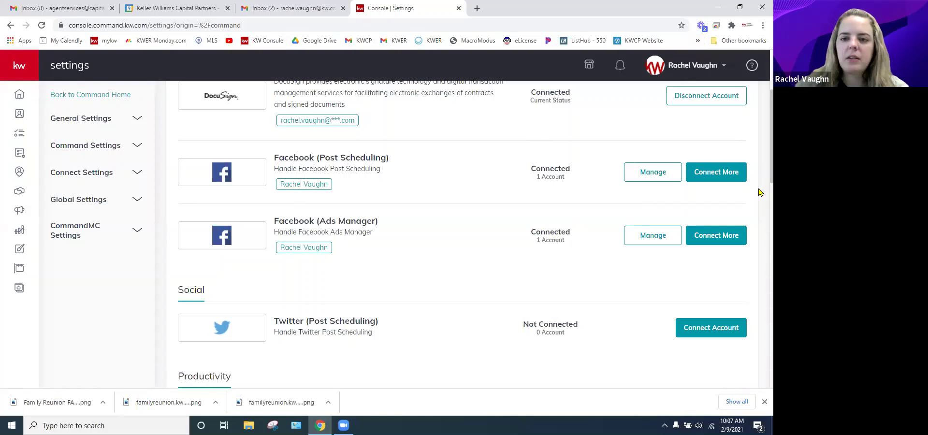
{"action": "scroll", "coordinate": [464, 208], "scroll_direction": "down", "scroll_amount": 3}
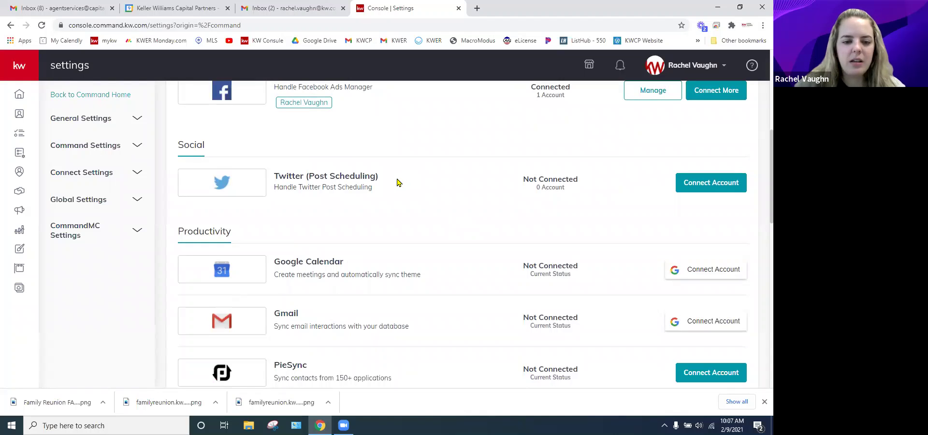
{"action": "scroll", "coordinate": [395, 182], "scroll_direction": "down", "scroll_amount": 1}
{"action": "scroll", "coordinate": [388, 162], "scroll_direction": "down", "scroll_amount": 1}
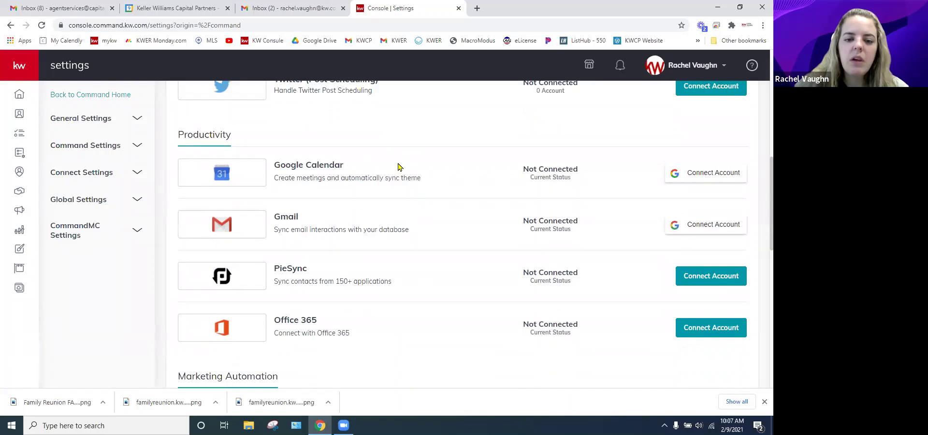
{"action": "scroll", "coordinate": [392, 180], "scroll_direction": "down", "scroll_amount": 1}
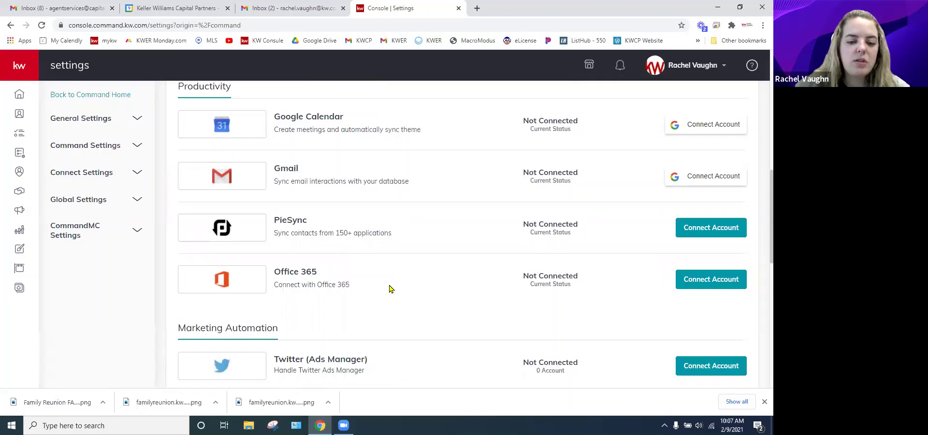
{"action": "scroll", "coordinate": [389, 288], "scroll_direction": "up", "scroll_amount": 1}
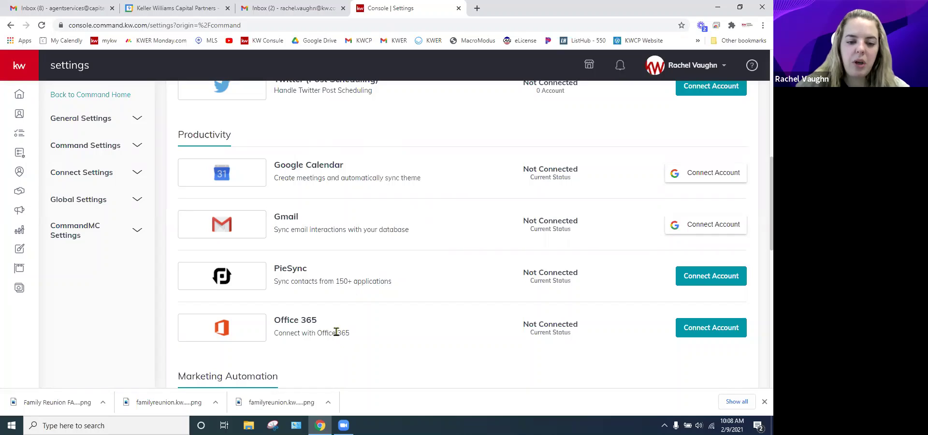
{"action": "scroll", "coordinate": [336, 332], "scroll_direction": "down", "scroll_amount": 1}
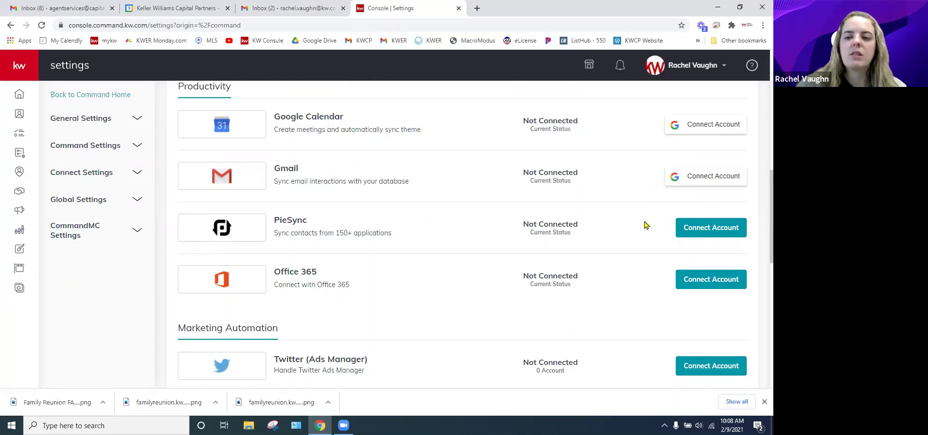
Step: Start connecting a PieSync account and look over the first services offered for syncing contacts with KWCommand
{"action": "left_click", "coordinate": [705, 234]}
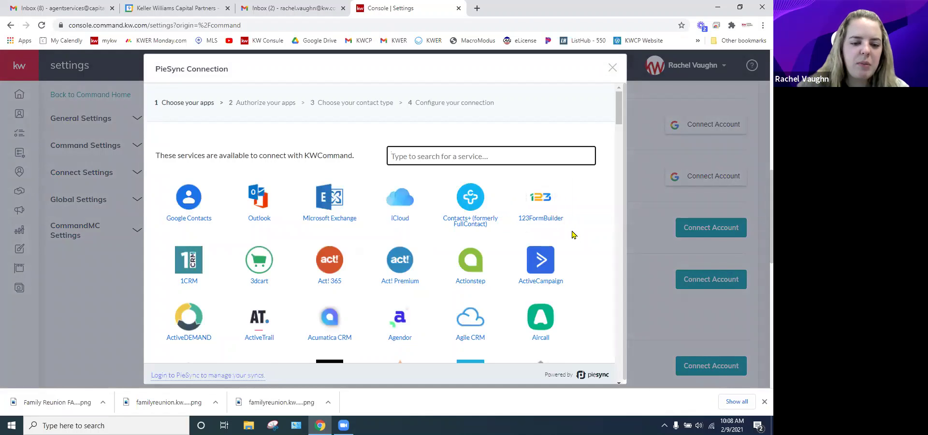
{"action": "scroll", "coordinate": [573, 237], "scroll_direction": "down", "scroll_amount": 2}
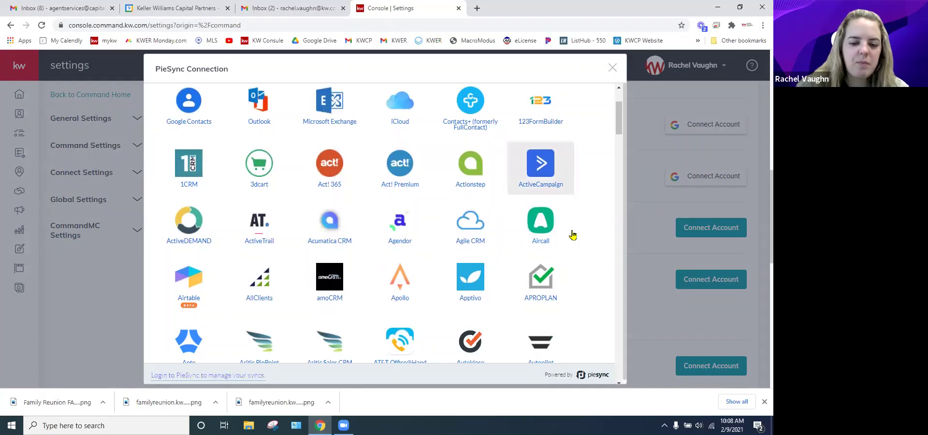
{"action": "scroll", "coordinate": [560, 227], "scroll_direction": "down", "scroll_amount": 1}
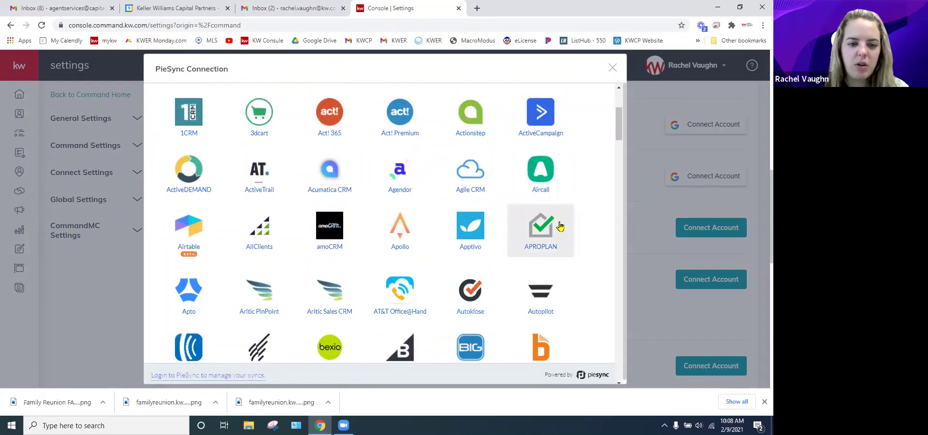
{"action": "scroll", "coordinate": [559, 226], "scroll_direction": "down", "scroll_amount": 3}
{"action": "scroll", "coordinate": [553, 140], "scroll_direction": "up", "scroll_amount": 5}
{"action": "scroll", "coordinate": [553, 139], "scroll_direction": "up", "scroll_amount": 1}
{"action": "scroll", "coordinate": [488, 152], "scroll_direction": "down", "scroll_amount": 1}
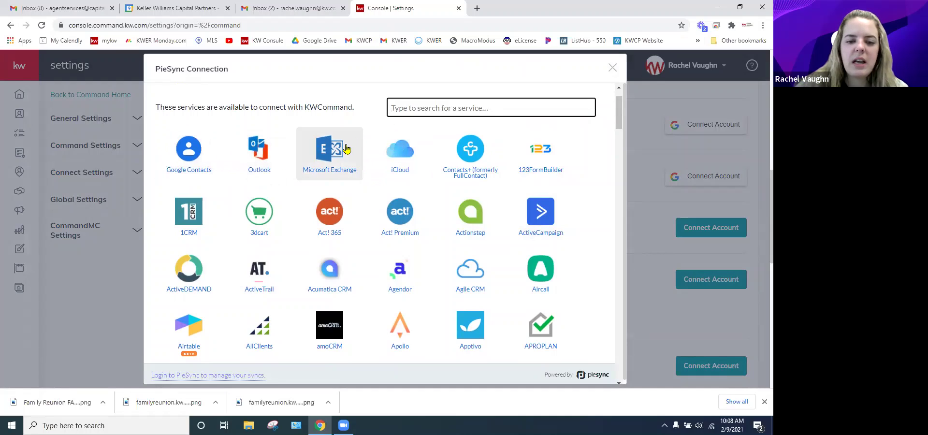
Step: Look through the PieSync services available for KWCommand, from Google Contacts down to the dotloop entry
{"action": "scroll", "coordinate": [358, 152], "scroll_direction": "down", "scroll_amount": 1}
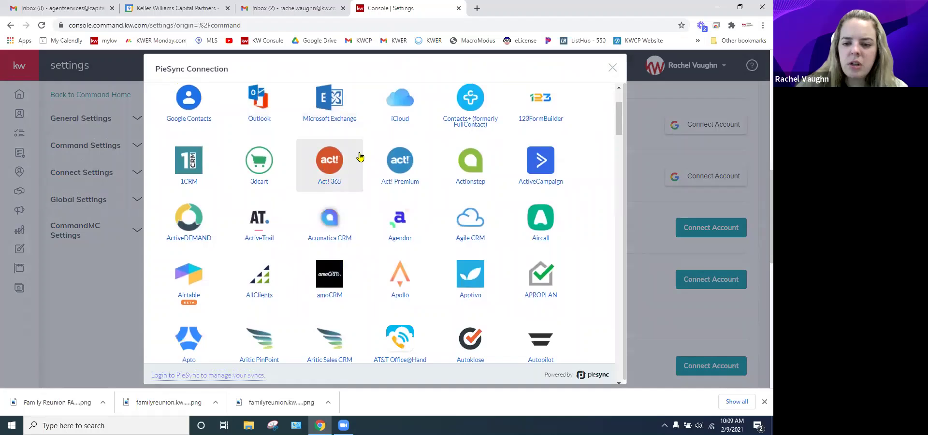
{"action": "scroll", "coordinate": [360, 156], "scroll_direction": "down", "scroll_amount": 5}
{"action": "scroll", "coordinate": [295, 225], "scroll_direction": "down", "scroll_amount": 4}
{"action": "scroll", "coordinate": [295, 227], "scroll_direction": "down", "scroll_amount": 2}
{"action": "scroll", "coordinate": [296, 226], "scroll_direction": "down", "scroll_amount": 2}
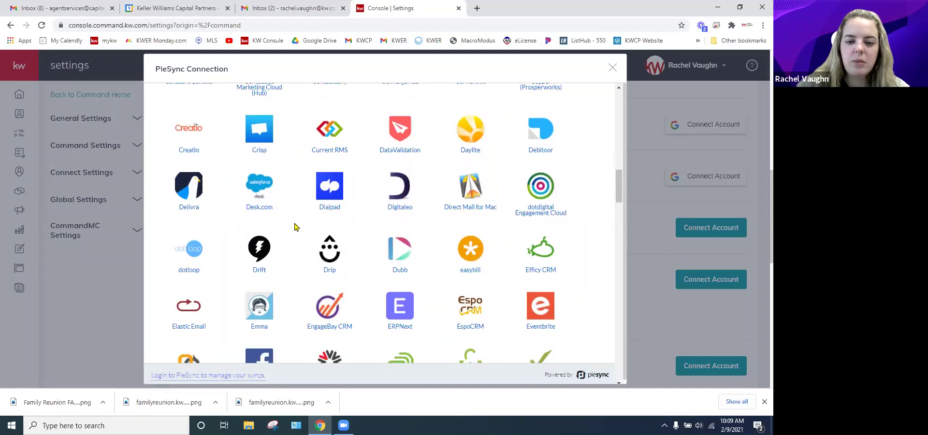
{"action": "scroll", "coordinate": [296, 227], "scroll_direction": "down", "scroll_amount": 3}
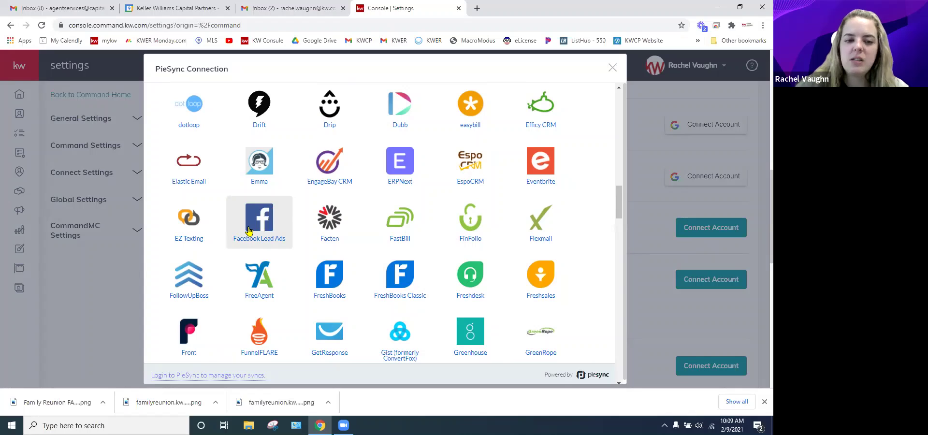
Step: Look through the PieSync services from Facebook Lead Ads down to RingCentral, and close the PieSync Connection window
{"action": "scroll", "coordinate": [466, 208], "scroll_direction": "down", "scroll_amount": 1}
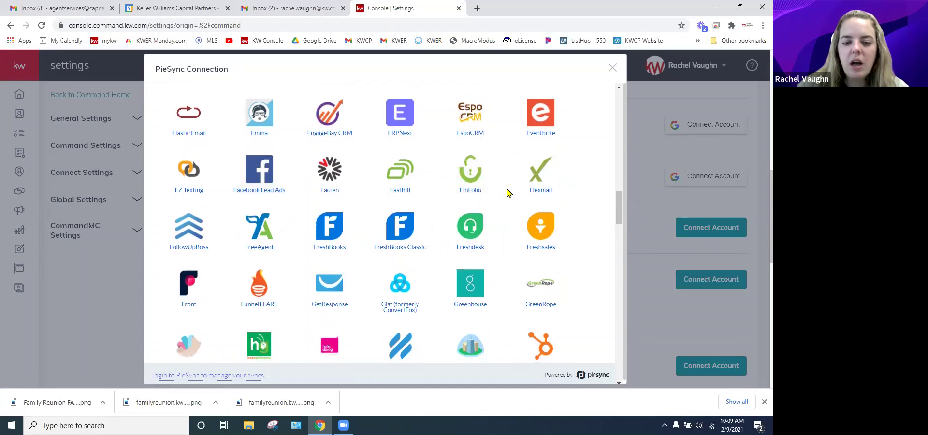
{"action": "scroll", "coordinate": [563, 210], "scroll_direction": "down", "scroll_amount": 3}
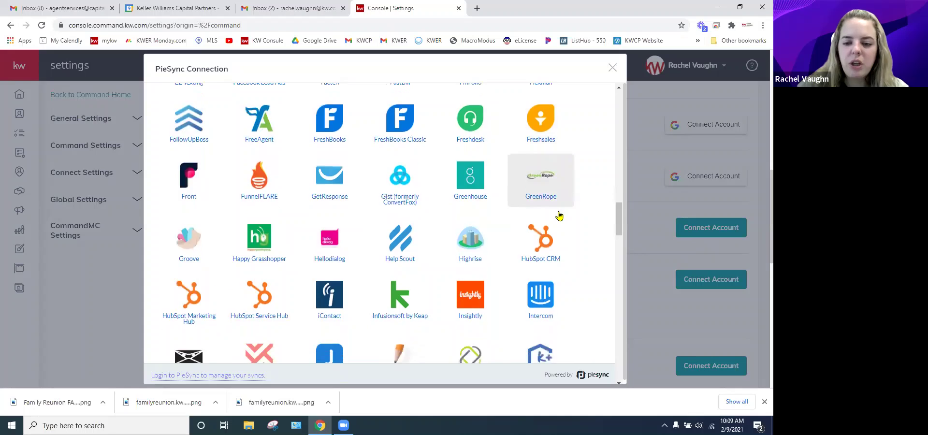
{"action": "scroll", "coordinate": [558, 217], "scroll_direction": "down", "scroll_amount": 1}
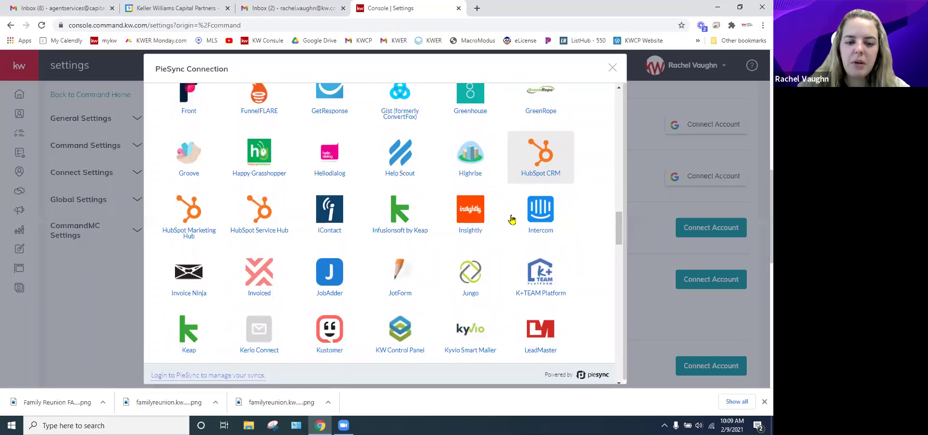
{"action": "scroll", "coordinate": [555, 214], "scroll_direction": "down", "scroll_amount": 3}
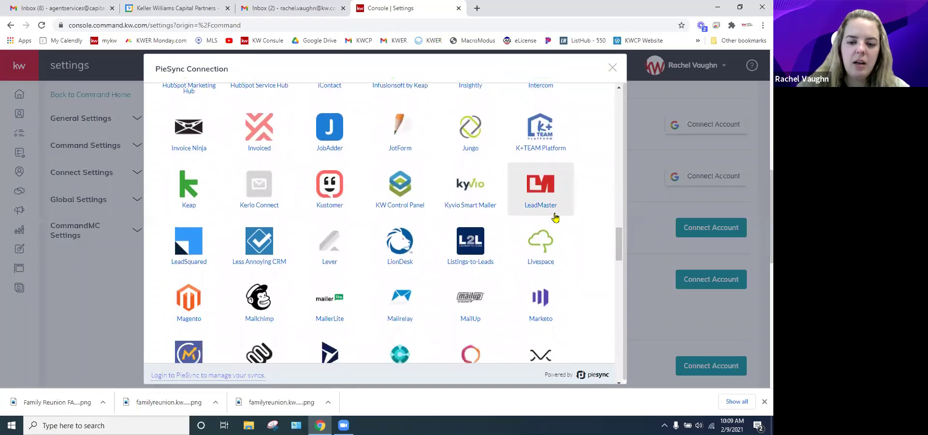
{"action": "scroll", "coordinate": [483, 310], "scroll_direction": "down", "scroll_amount": 2}
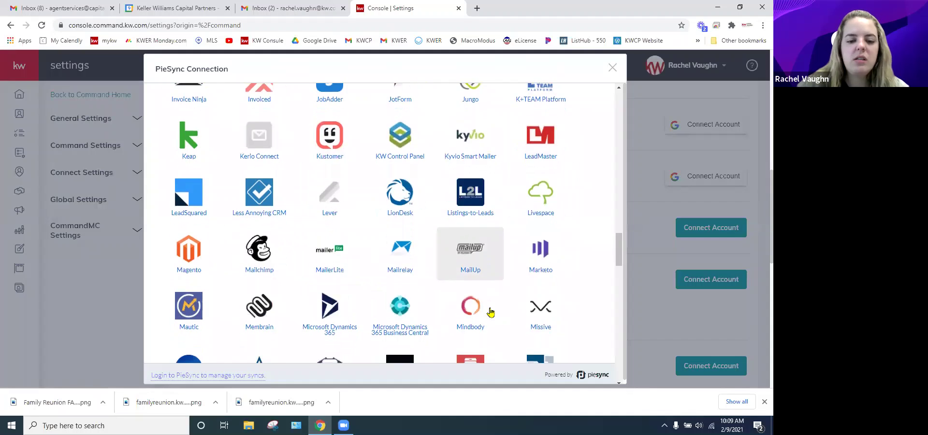
{"action": "scroll", "coordinate": [516, 293], "scroll_direction": "down", "scroll_amount": 3}
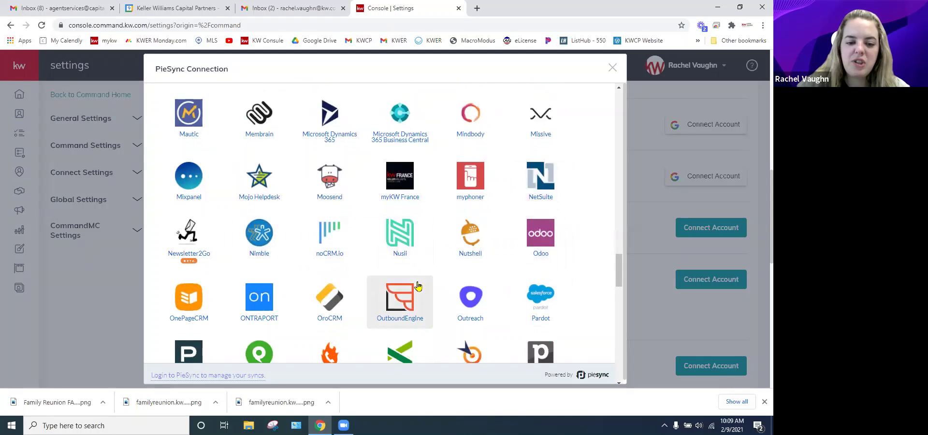
{"action": "scroll", "coordinate": [419, 287], "scroll_direction": "down", "scroll_amount": 1}
{"action": "scroll", "coordinate": [419, 288], "scroll_direction": "down", "scroll_amount": 1}
{"action": "scroll", "coordinate": [419, 291], "scroll_direction": "down", "scroll_amount": 1}
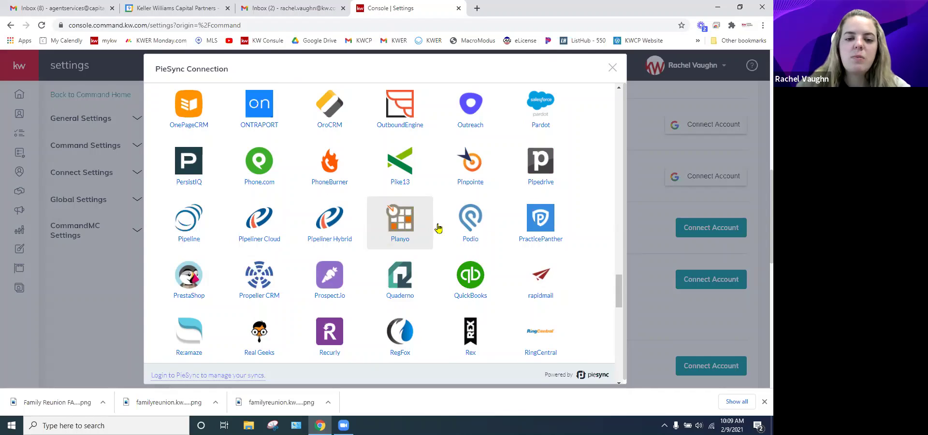
{"action": "left_click_drag", "start_coordinate": [620, 286], "coordinate": [616, 102]}
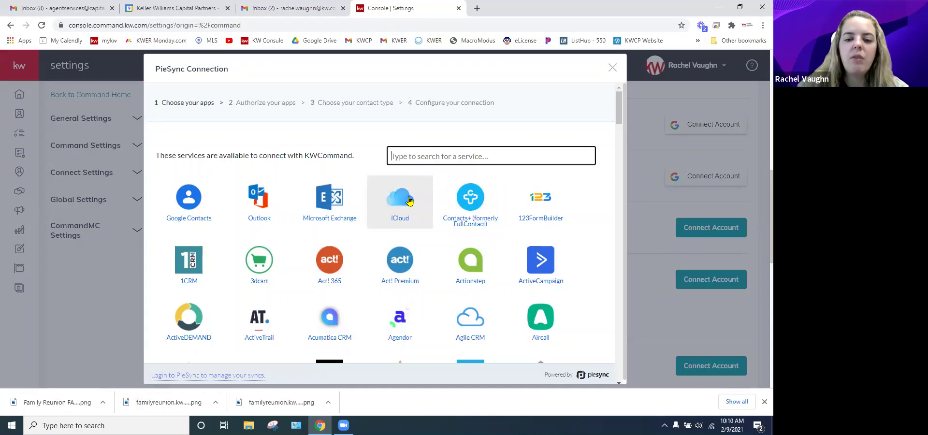
{"action": "left_click", "coordinate": [614, 70]}
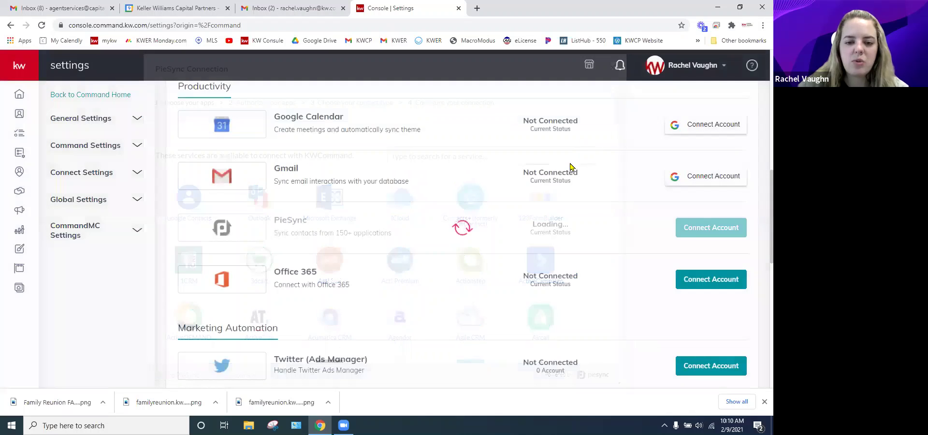
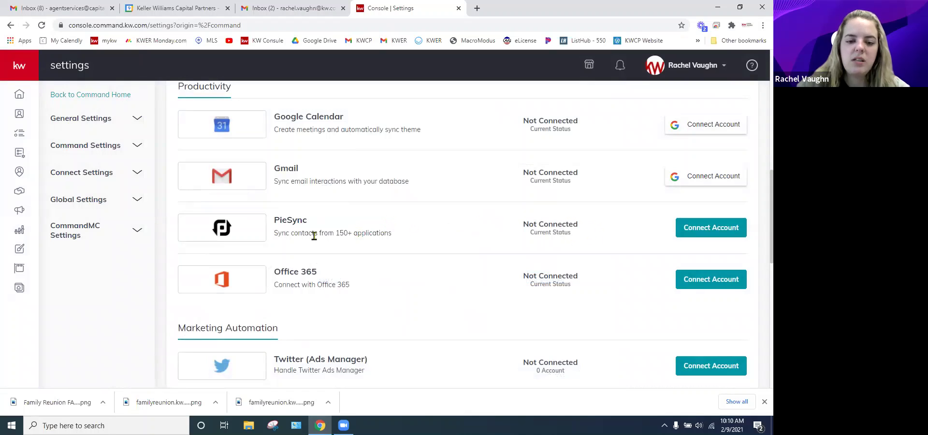
Step: Examine the Marketing Automation, Email Services and Messaging integrations in the applications list, including their connection status
{"action": "scroll", "coordinate": [420, 221], "scroll_direction": "down", "scroll_amount": 2}
{"action": "scroll", "coordinate": [420, 221], "scroll_direction": "down", "scroll_amount": 1}
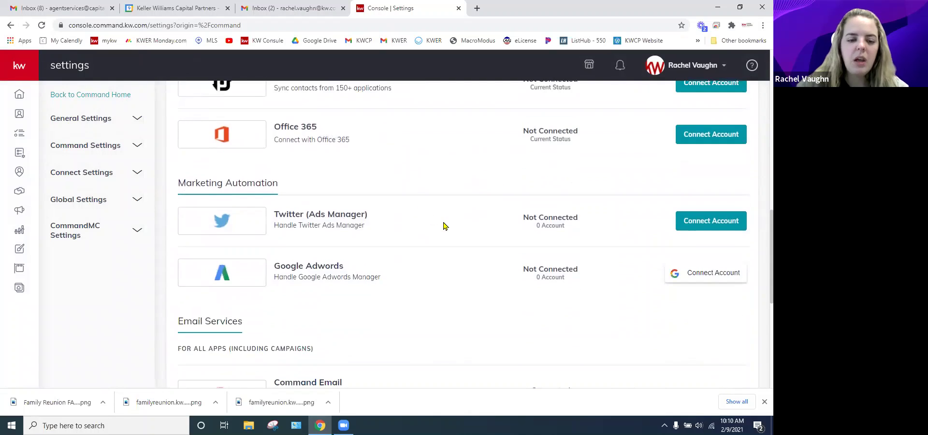
{"action": "scroll", "coordinate": [423, 201], "scroll_direction": "down", "scroll_amount": 1}
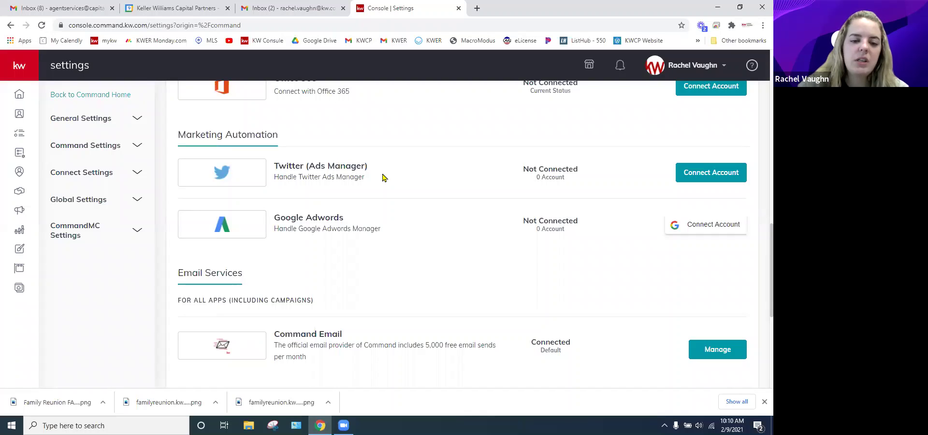
{"action": "scroll", "coordinate": [384, 178], "scroll_direction": "down", "scroll_amount": 1}
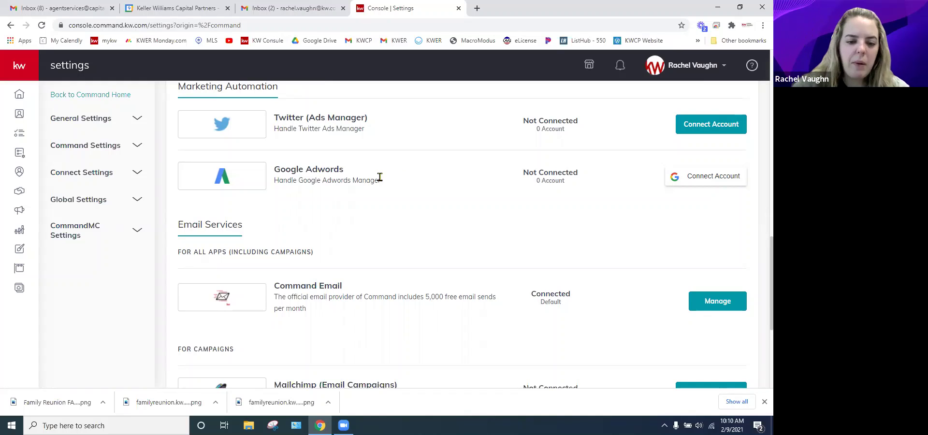
{"action": "scroll", "coordinate": [378, 175], "scroll_direction": "down", "scroll_amount": 1}
{"action": "scroll", "coordinate": [464, 208], "scroll_direction": "down", "scroll_amount": 1}
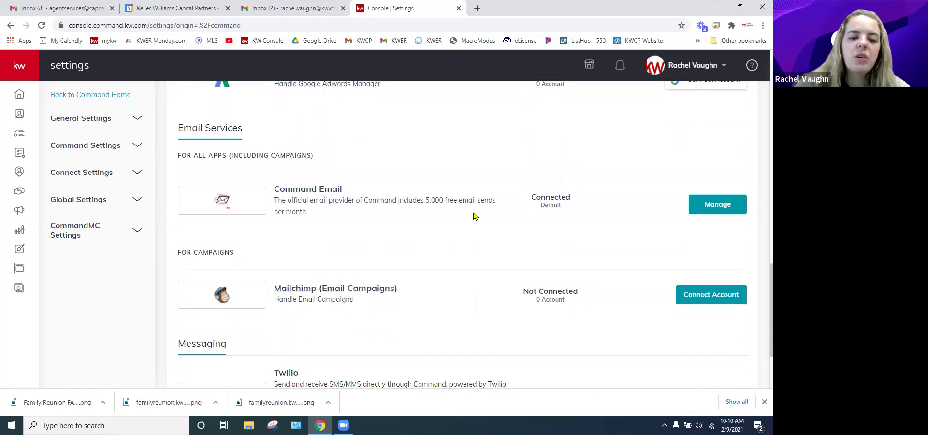
{"action": "scroll", "coordinate": [455, 203], "scroll_direction": "down", "scroll_amount": 1}
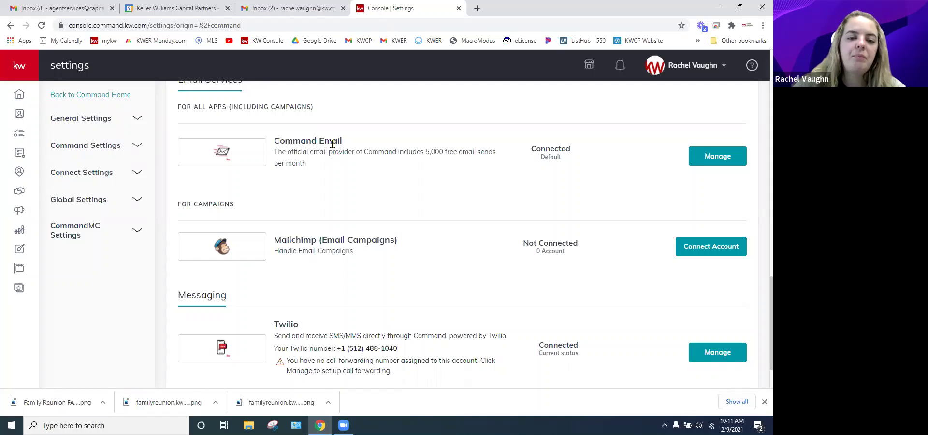
{"action": "scroll", "coordinate": [469, 182], "scroll_direction": "down", "scroll_amount": 2}
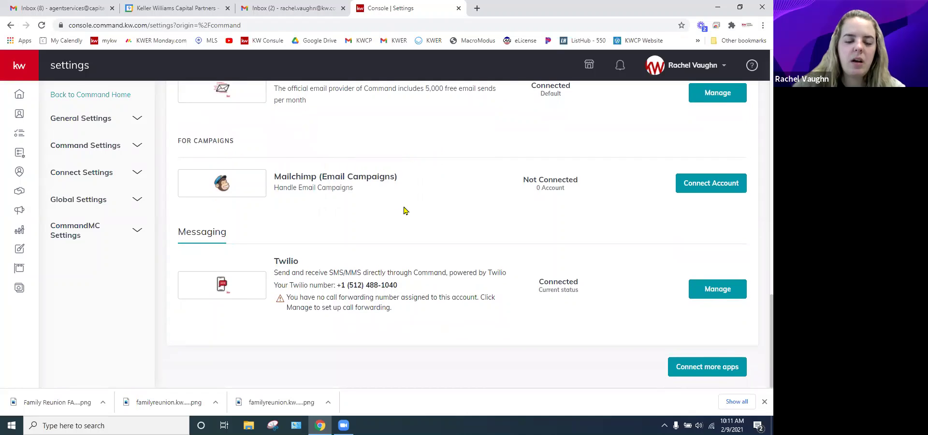
{"action": "scroll", "coordinate": [405, 211], "scroll_direction": "up", "scroll_amount": 1}
{"action": "scroll", "coordinate": [414, 177], "scroll_direction": "down", "scroll_amount": 1}
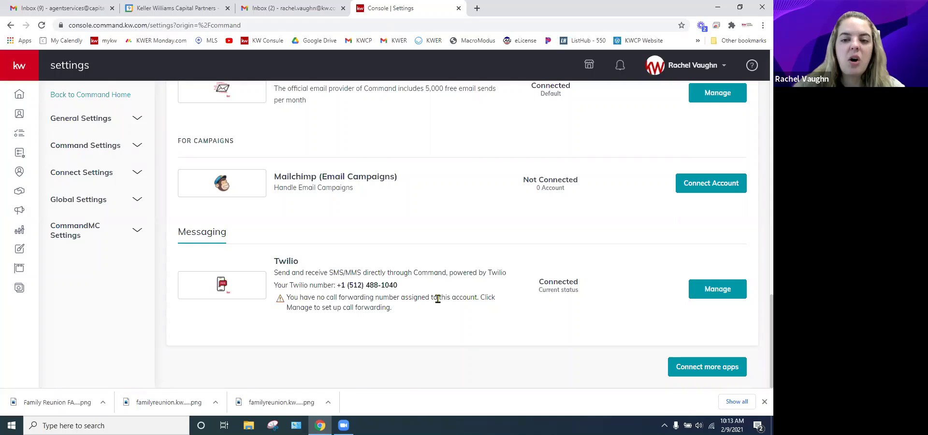
Step: Check the account notifications and close them
{"action": "left_click", "coordinate": [619, 66]}
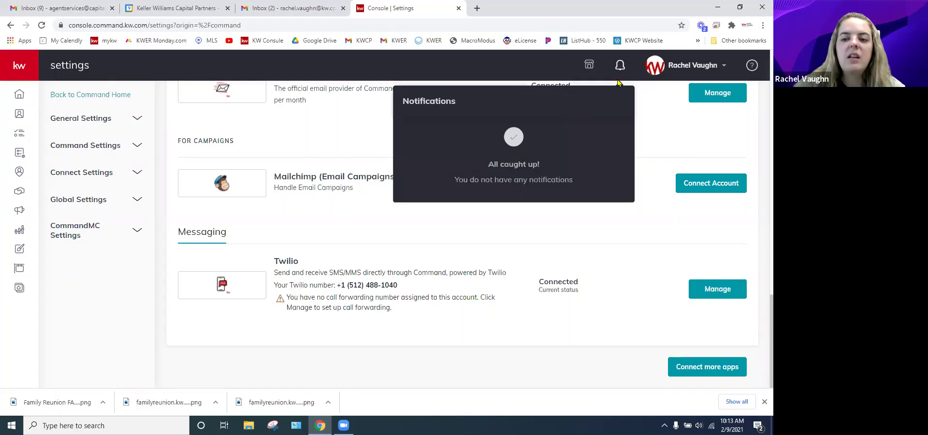
{"action": "left_click", "coordinate": [645, 152]}
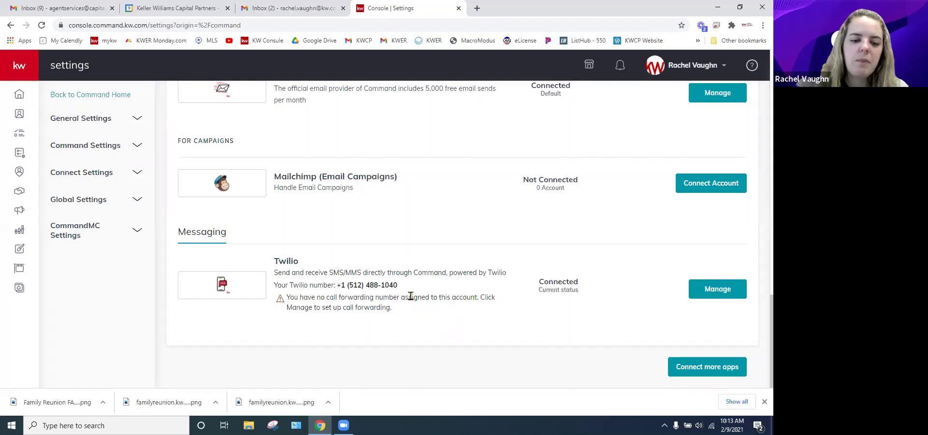
Step: View the options under General Settings and collapse the section again
{"action": "scroll", "coordinate": [404, 317], "scroll_direction": "up", "scroll_amount": 8}
{"action": "scroll", "coordinate": [406, 313], "scroll_direction": "up", "scroll_amount": 12}
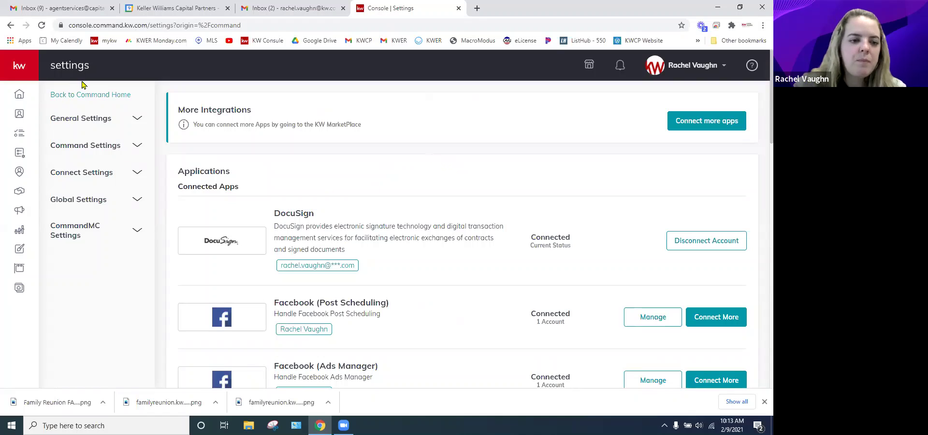
{"action": "left_click", "coordinate": [87, 119]}
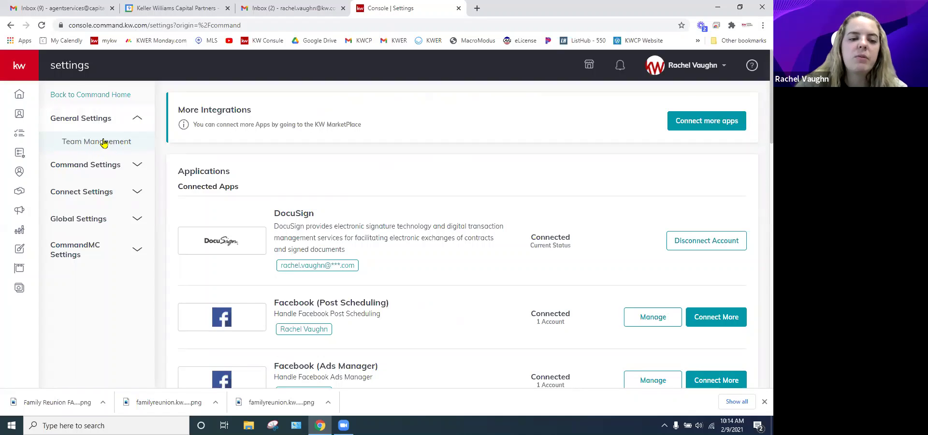
{"action": "left_click", "coordinate": [135, 119]}
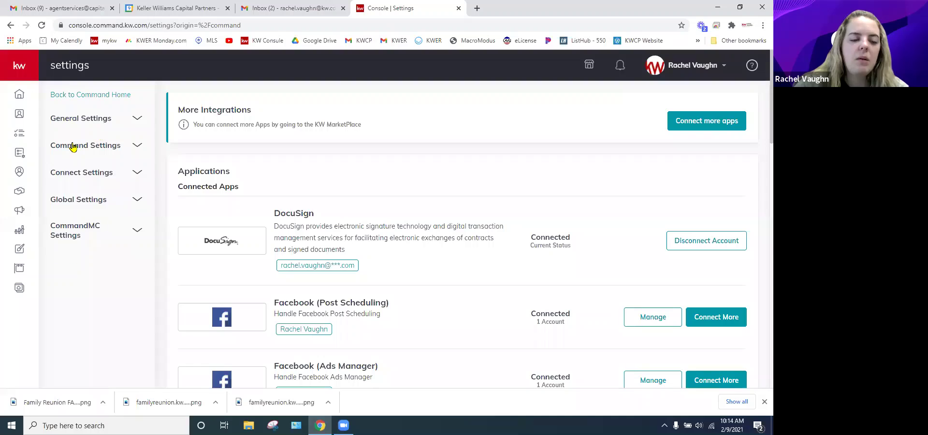
Step: Open the Contact Archive from the Contacts options of Command Settings
{"action": "left_click", "coordinate": [73, 146]}
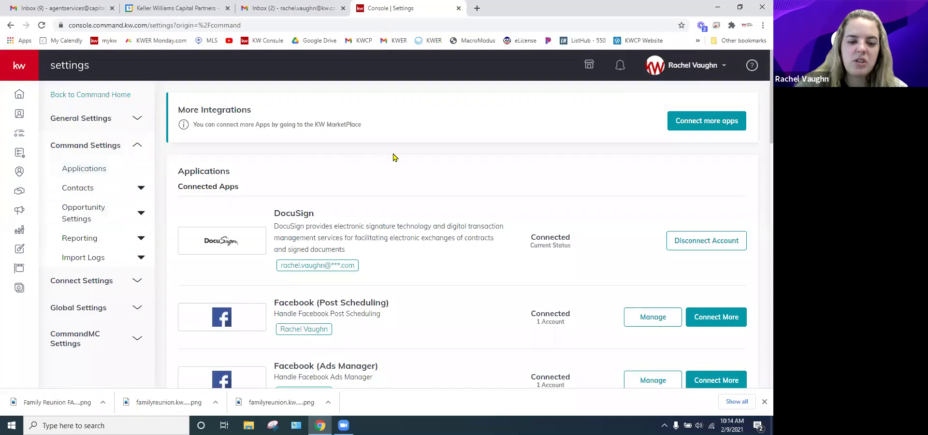
{"action": "left_click", "coordinate": [74, 187]}
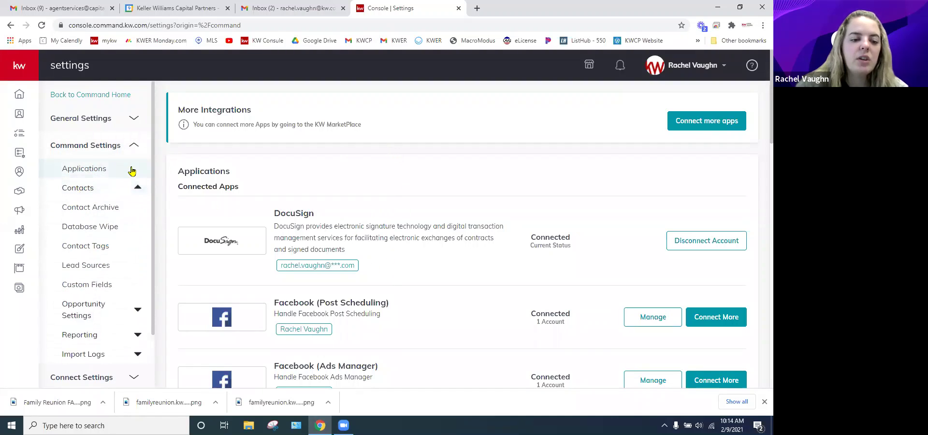
{"action": "scroll", "coordinate": [131, 171], "scroll_direction": "down", "scroll_amount": 1}
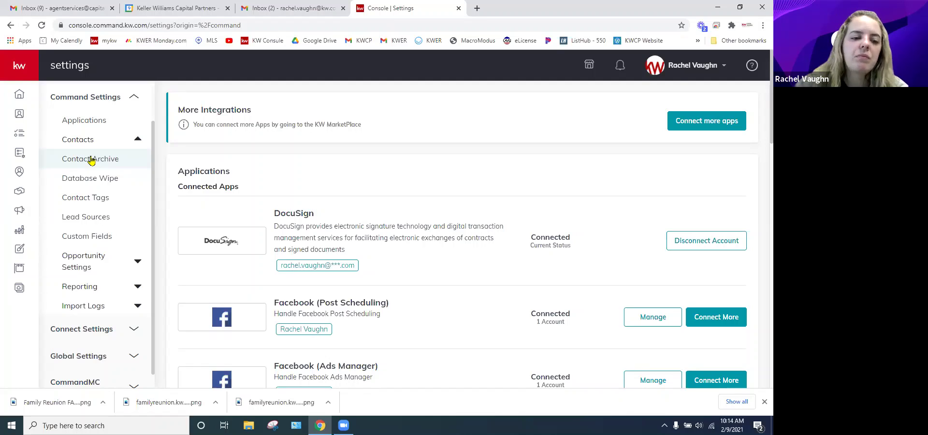
{"action": "left_click", "coordinate": [90, 159]}
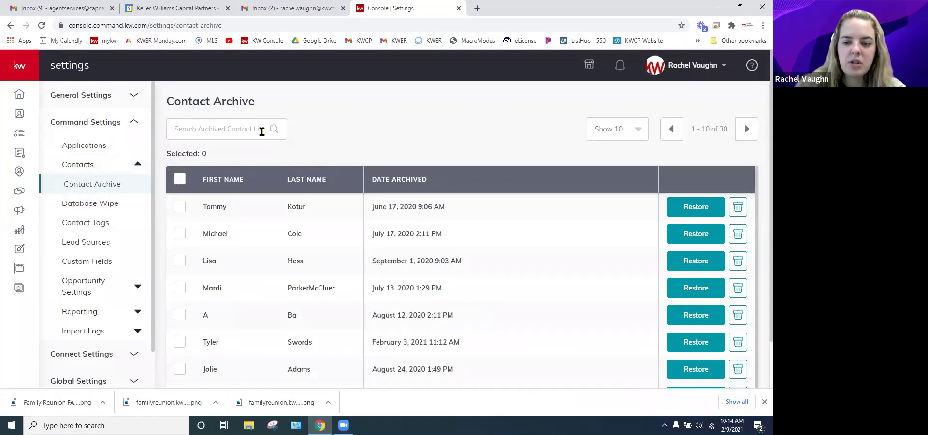
Step: Select all archived contacts on the page to show the bulk restore and delete options, and clear the selection
{"action": "left_click", "coordinate": [235, 132]}
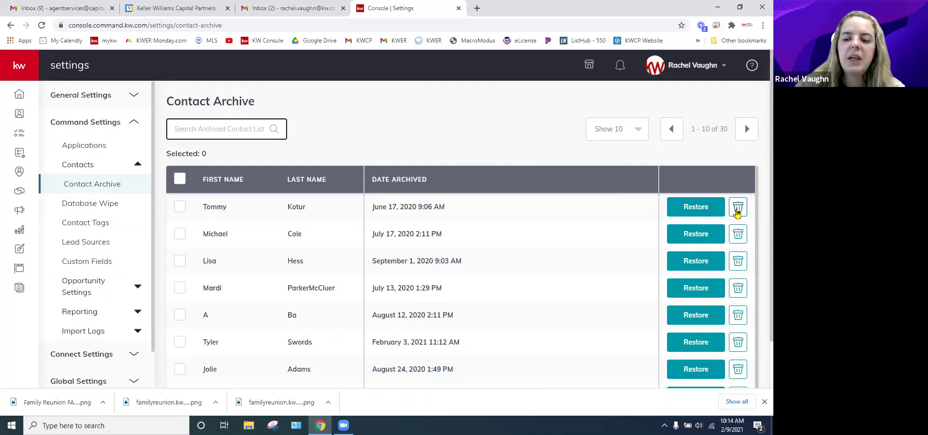
{"action": "left_click", "coordinate": [179, 179]}
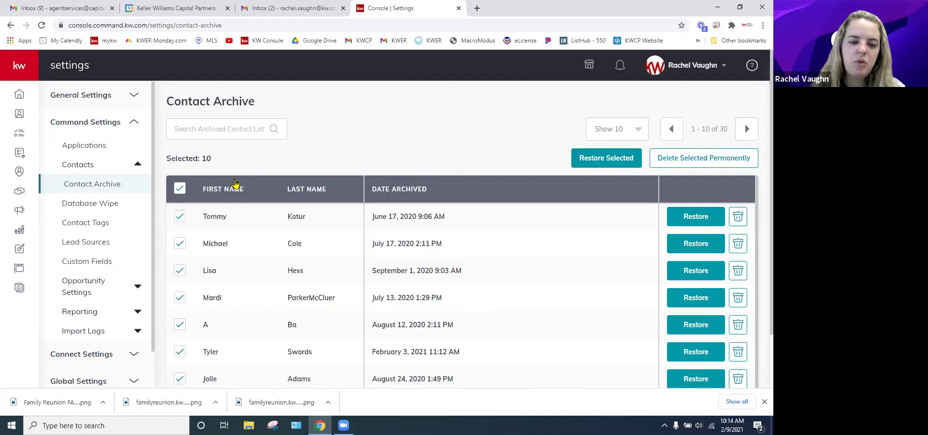
{"action": "left_click", "coordinate": [180, 190]}
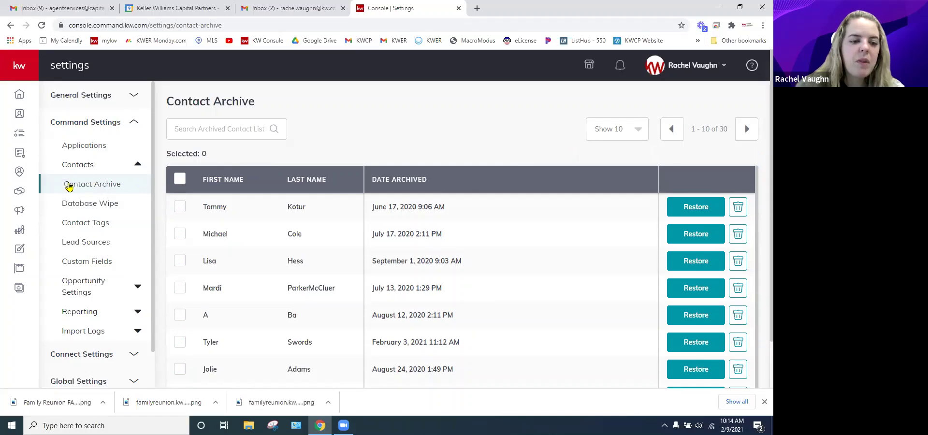
Step: View the Database Wipe options, and look over the list of existing tags on the Contact Tags page
{"action": "left_click", "coordinate": [74, 206]}
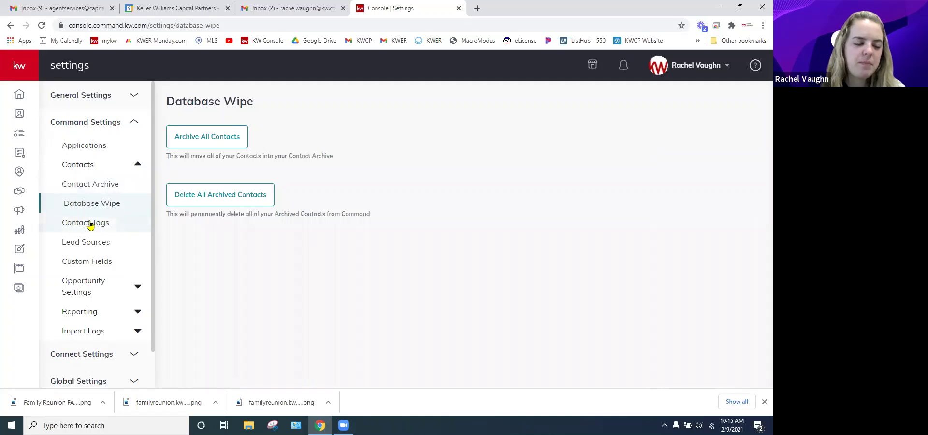
{"action": "left_click", "coordinate": [84, 224]}
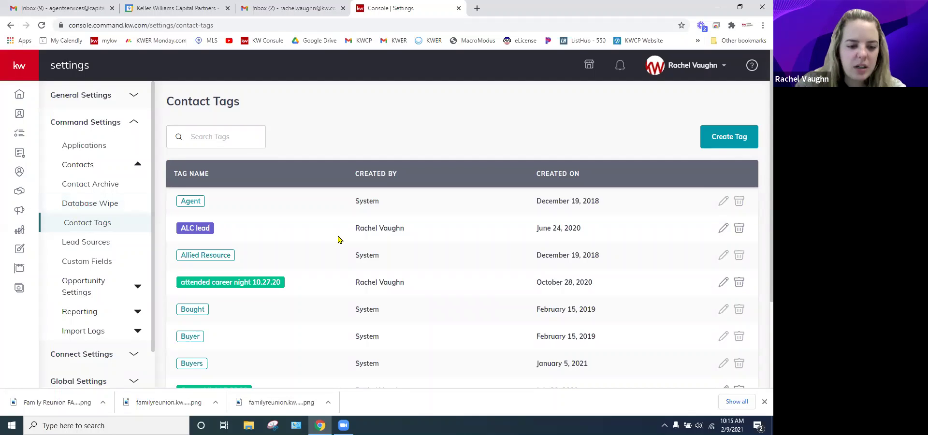
{"action": "scroll", "coordinate": [337, 238], "scroll_direction": "down", "scroll_amount": 3}
{"action": "scroll", "coordinate": [325, 269], "scroll_direction": "up", "scroll_amount": 2}
{"action": "scroll", "coordinate": [325, 279], "scroll_direction": "up", "scroll_amount": 1}
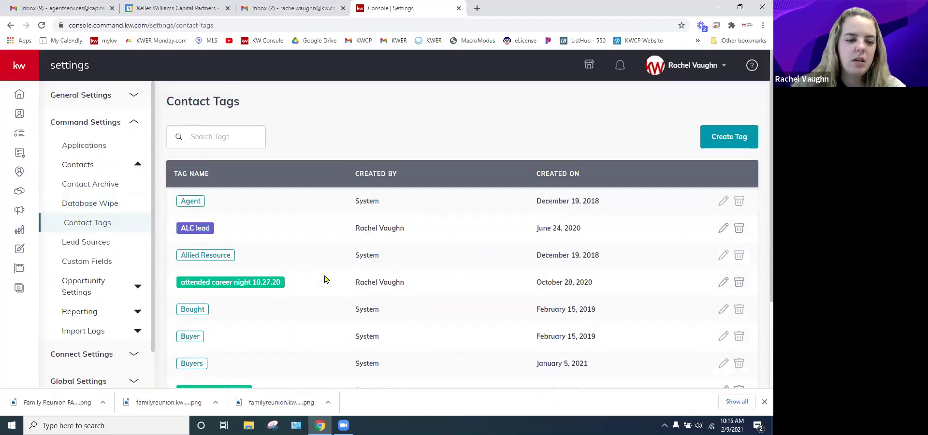
Step: Open the Lead Sources page of the contact settings and look through the list of sources with their categories
{"action": "scroll", "coordinate": [103, 198], "scroll_direction": "down", "scroll_amount": 1}
{"action": "left_click", "coordinate": [89, 203]}
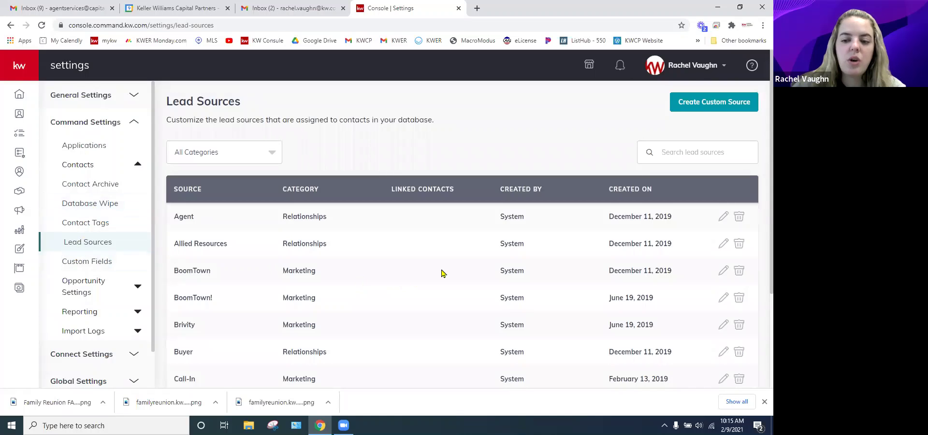
{"action": "scroll", "coordinate": [450, 269], "scroll_direction": "down", "scroll_amount": 2}
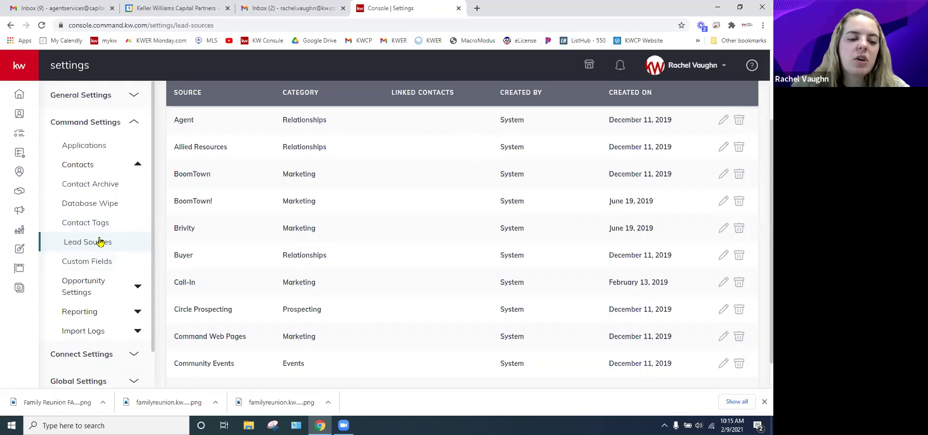
{"action": "scroll", "coordinate": [418, 222], "scroll_direction": "up", "scroll_amount": 2}
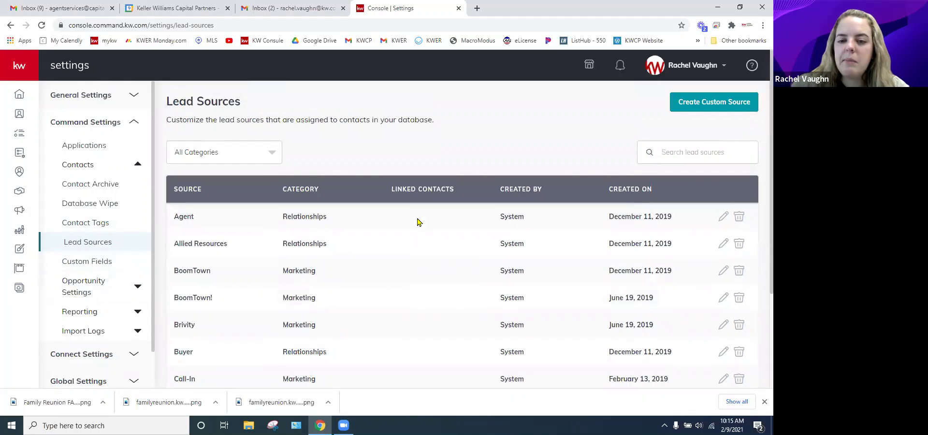
{"action": "scroll", "coordinate": [418, 222], "scroll_direction": "down", "scroll_amount": 1}
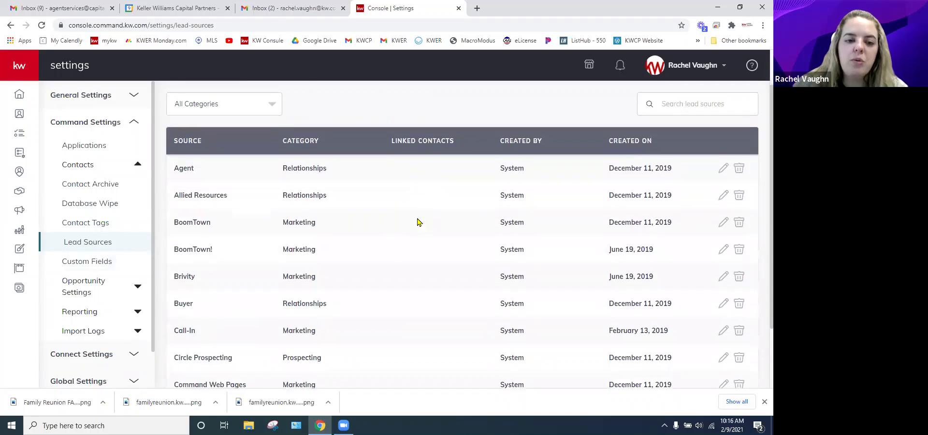
{"action": "scroll", "coordinate": [418, 222], "scroll_direction": "down", "scroll_amount": 1}
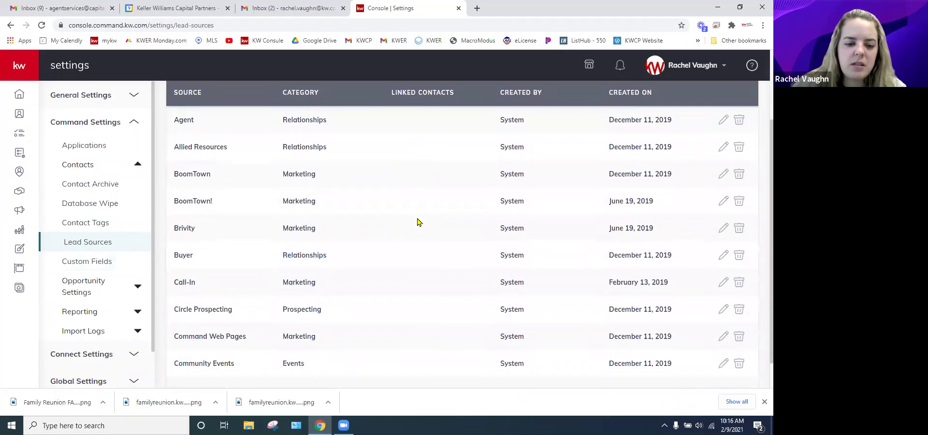
{"action": "scroll", "coordinate": [418, 223], "scroll_direction": "down", "scroll_amount": 1}
Step: View the Custom Fields page for contacts and collapse the Contacts options
{"action": "left_click", "coordinate": [83, 261]}
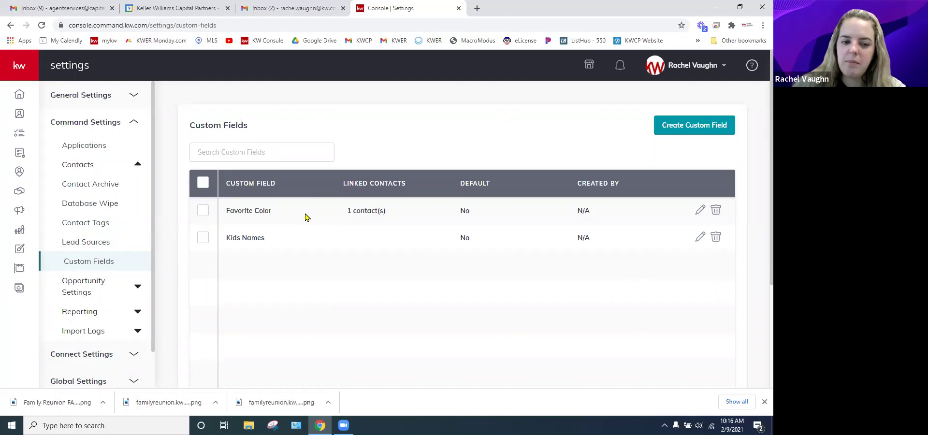
{"action": "scroll", "coordinate": [302, 216], "scroll_direction": "down", "scroll_amount": 1}
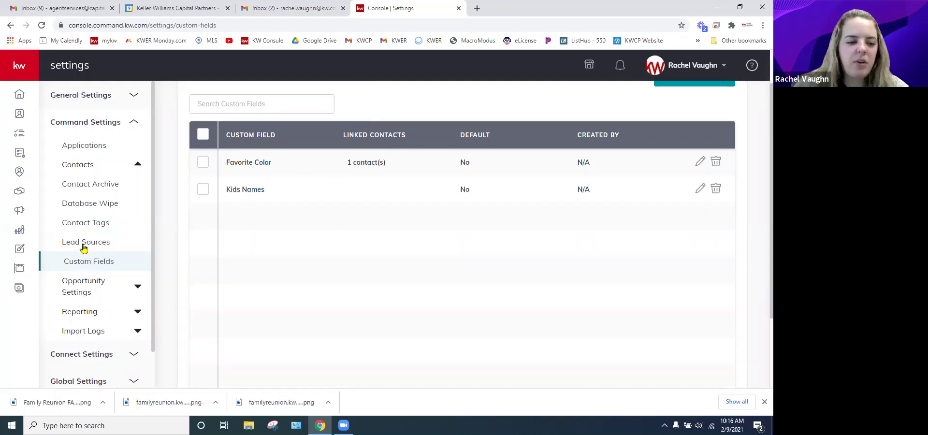
{"action": "left_click", "coordinate": [138, 165]}
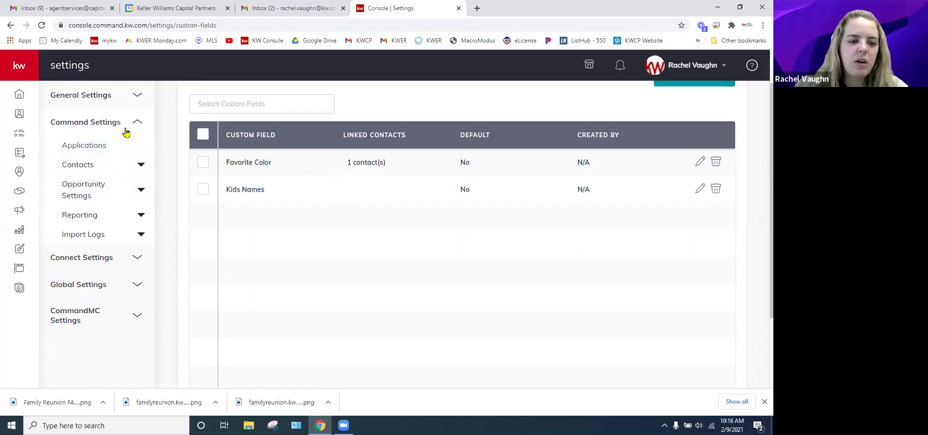
Step: Expand the Opportunity Settings and view the Opportunity Archive and the Client Update email options
{"action": "left_click", "coordinate": [99, 189]}
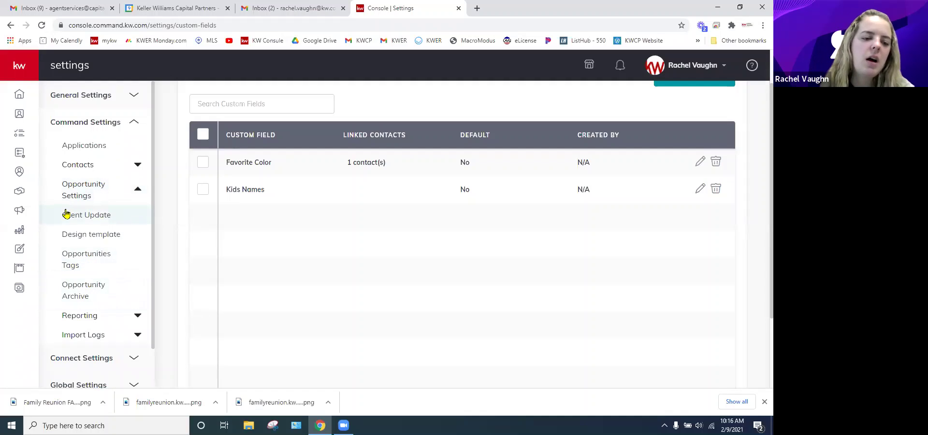
{"action": "left_click", "coordinate": [76, 287]}
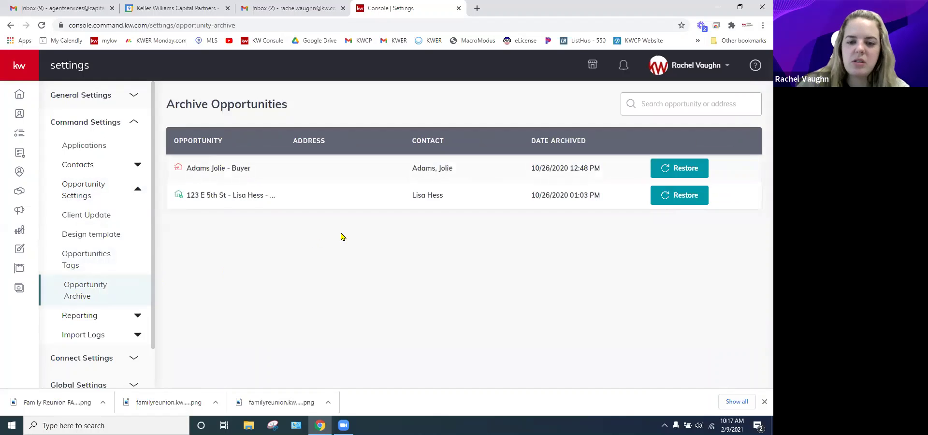
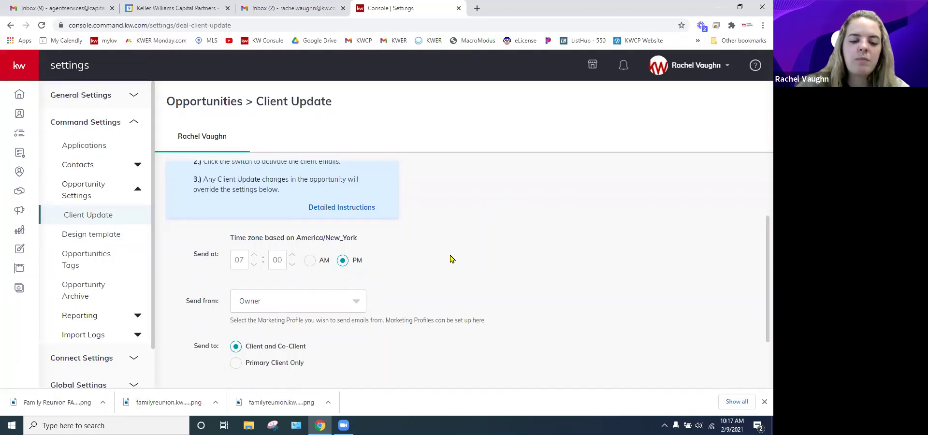
{"action": "scroll", "coordinate": [450, 259], "scroll_direction": "down", "scroll_amount": 2}
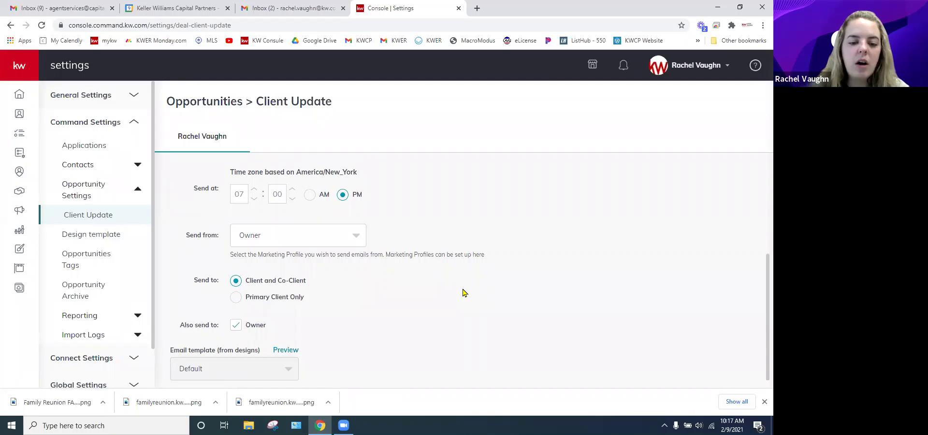
Step: Preview the default Client Update email template, look through it from header to footer, and close the preview
{"action": "left_click", "coordinate": [284, 352]}
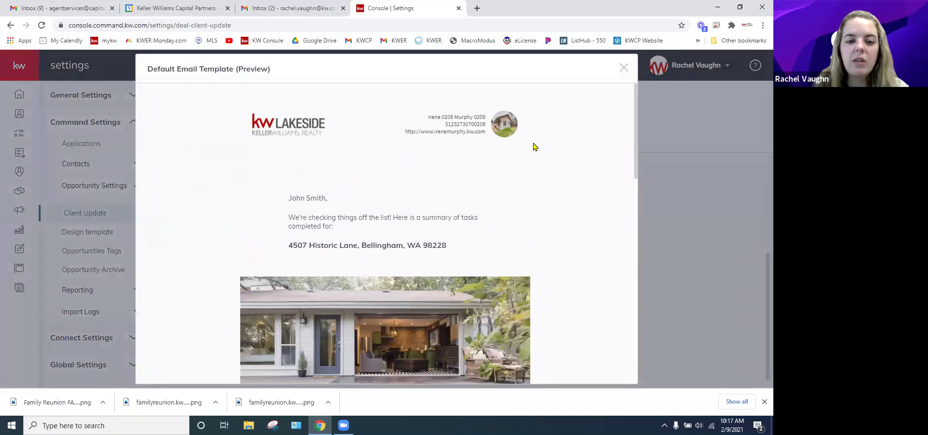
{"action": "scroll", "coordinate": [532, 144], "scroll_direction": "down", "scroll_amount": 1}
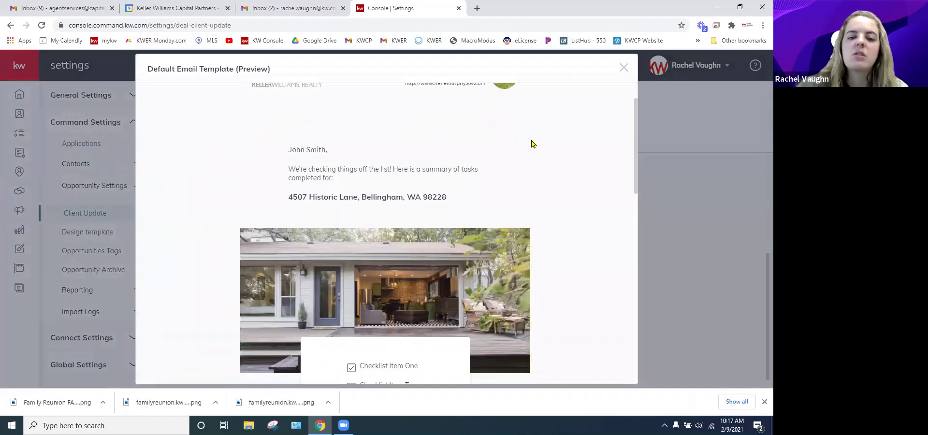
{"action": "scroll", "coordinate": [532, 179], "scroll_direction": "down", "scroll_amount": 1}
{"action": "scroll", "coordinate": [533, 145], "scroll_direction": "up", "scroll_amount": 2}
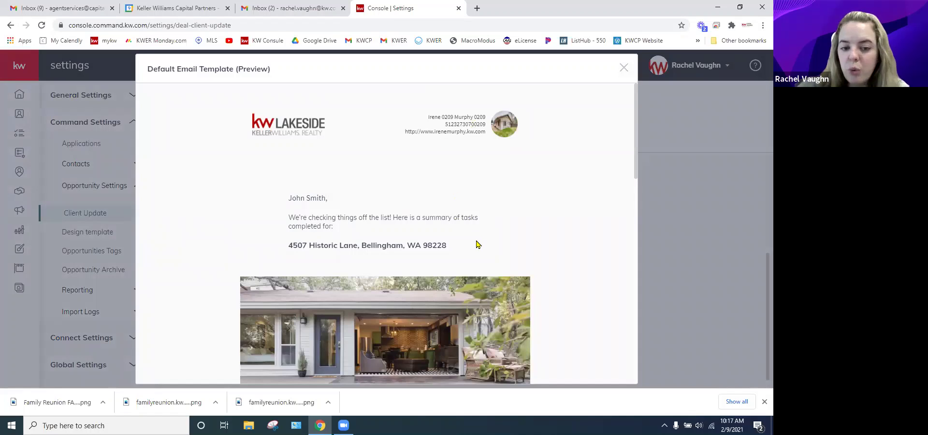
{"action": "scroll", "coordinate": [347, 235], "scroll_direction": "down", "scroll_amount": 1}
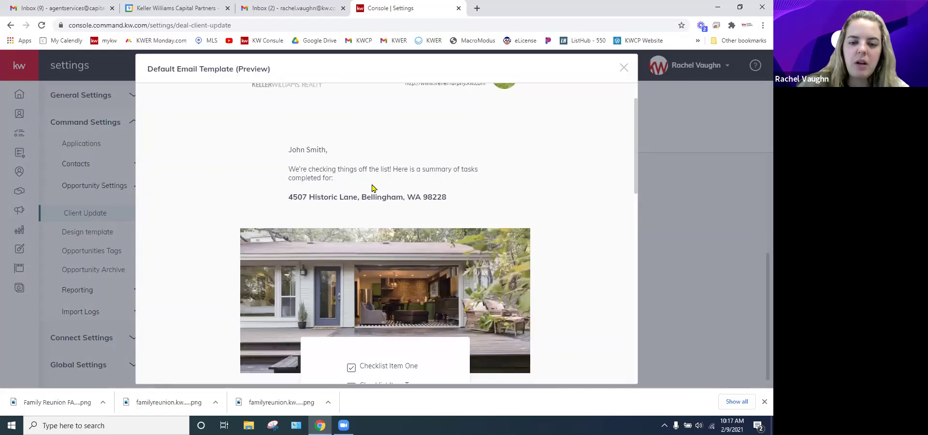
{"action": "scroll", "coordinate": [372, 187], "scroll_direction": "down", "scroll_amount": 3}
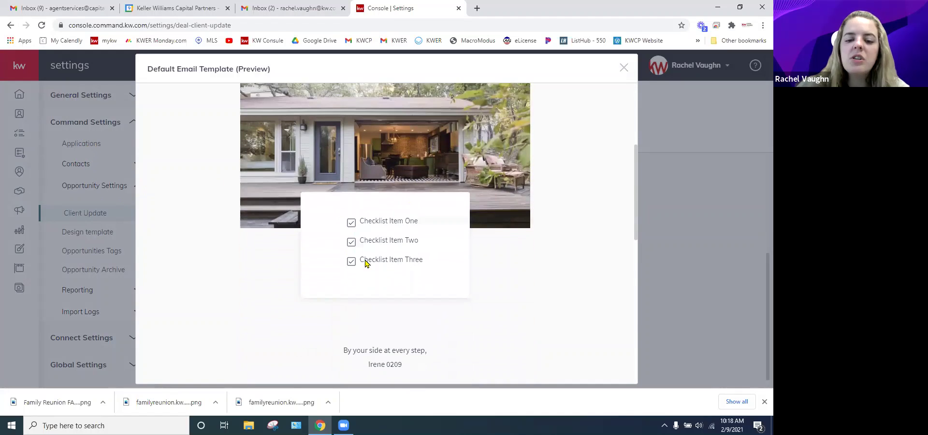
{"action": "scroll", "coordinate": [463, 245], "scroll_direction": "down", "scroll_amount": 1}
{"action": "scroll", "coordinate": [463, 245], "scroll_direction": "down", "scroll_amount": 8}
{"action": "scroll", "coordinate": [528, 257], "scroll_direction": "down", "scroll_amount": 2}
{"action": "scroll", "coordinate": [527, 260], "scroll_direction": "up", "scroll_amount": 5}
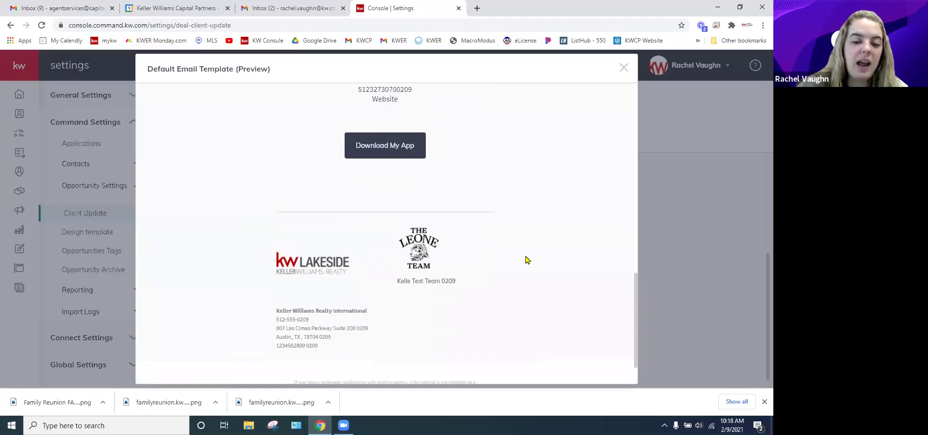
{"action": "scroll", "coordinate": [527, 260], "scroll_direction": "up", "scroll_amount": 5}
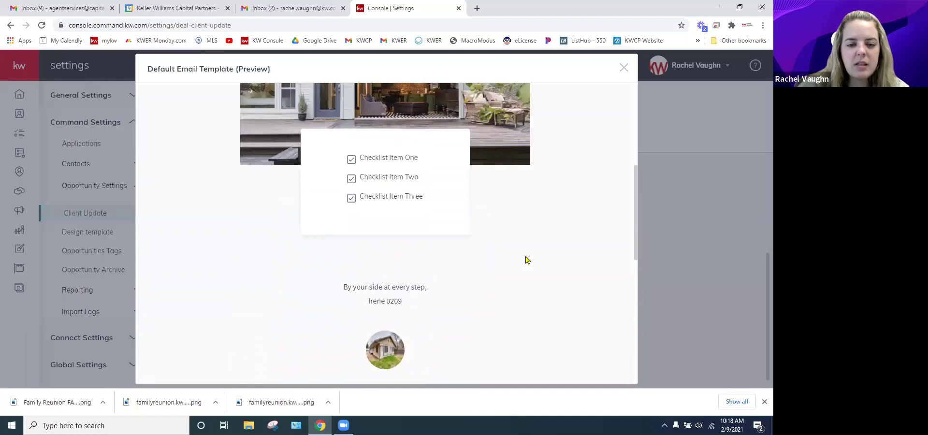
{"action": "scroll", "coordinate": [527, 260], "scroll_direction": "up", "scroll_amount": 3}
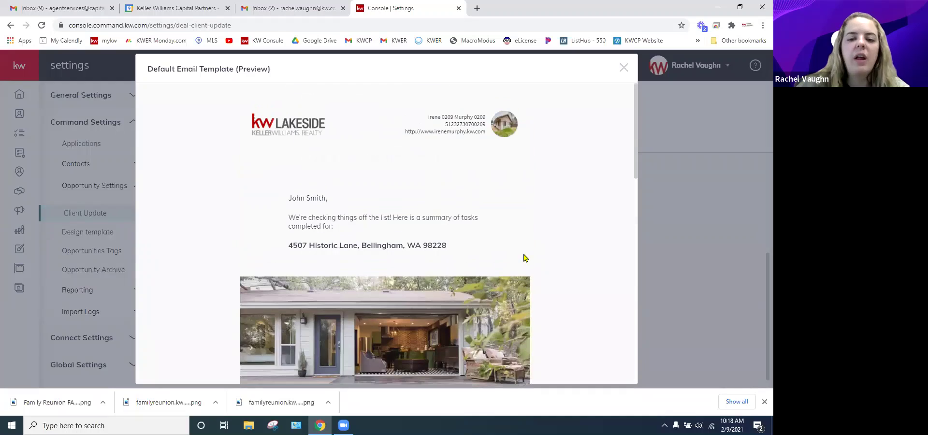
{"action": "left_click", "coordinate": [623, 68]}
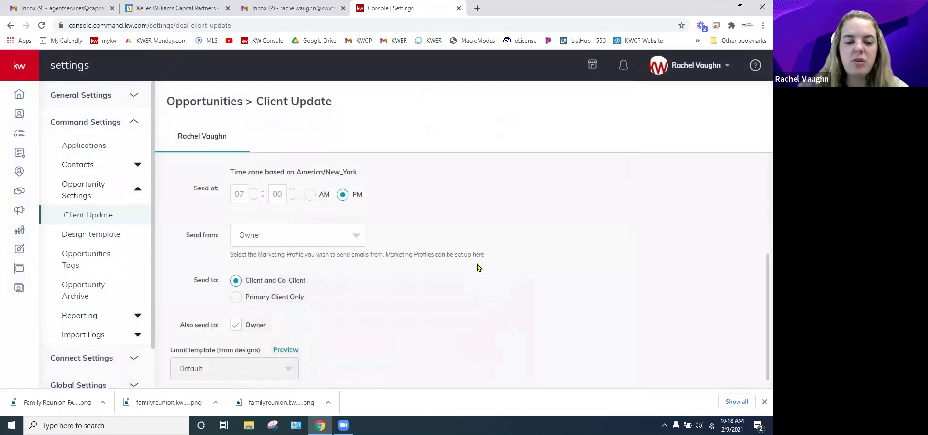
Step: View the Design template settings and the Opportunities Tags page with its option for creating a new tag
{"action": "scroll", "coordinate": [333, 200], "scroll_direction": "up", "scroll_amount": 3}
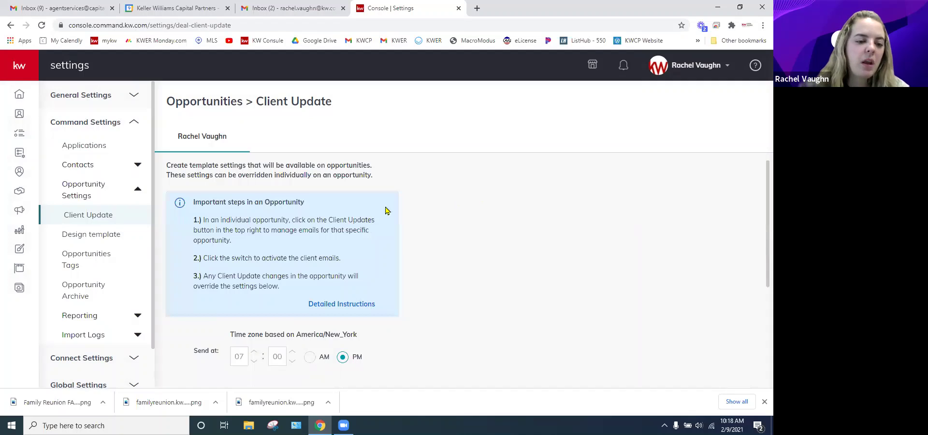
{"action": "left_click", "coordinate": [107, 237]}
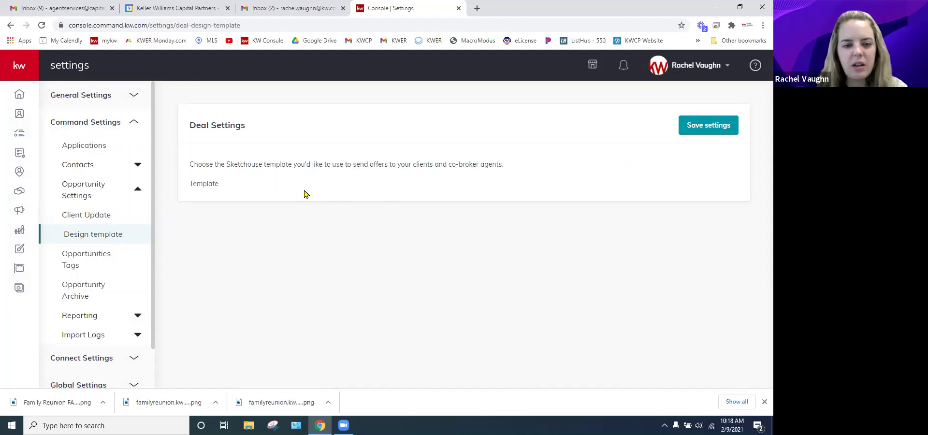
{"action": "left_click", "coordinate": [88, 262]}
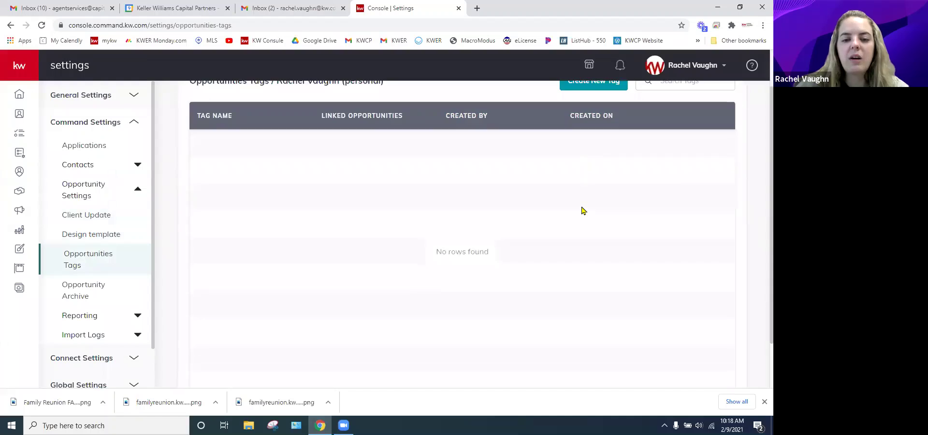
{"action": "left_click", "coordinate": [592, 128]}
{"action": "left_click", "coordinate": [441, 173]}
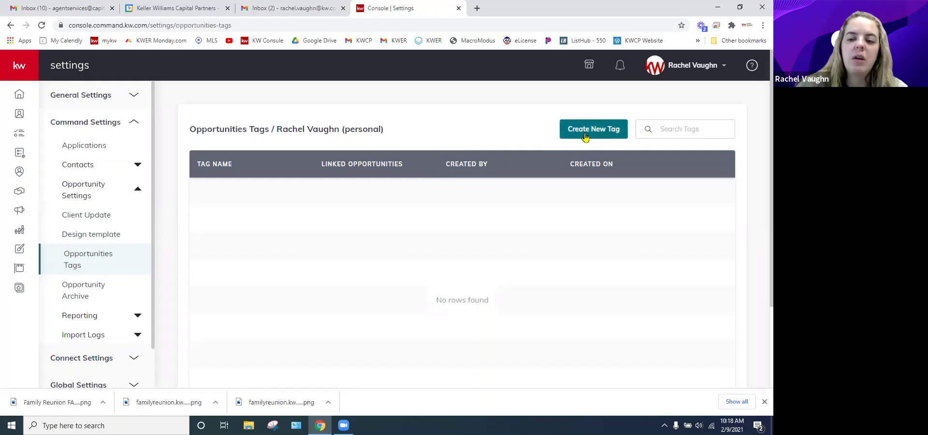
{"action": "scroll", "coordinate": [394, 230], "scroll_direction": "down", "scroll_amount": 1}
Step: Return to the Opportunity Archive to view the archived opportunities, and collapse the Opportunity Settings options
{"action": "left_click", "coordinate": [83, 291]}
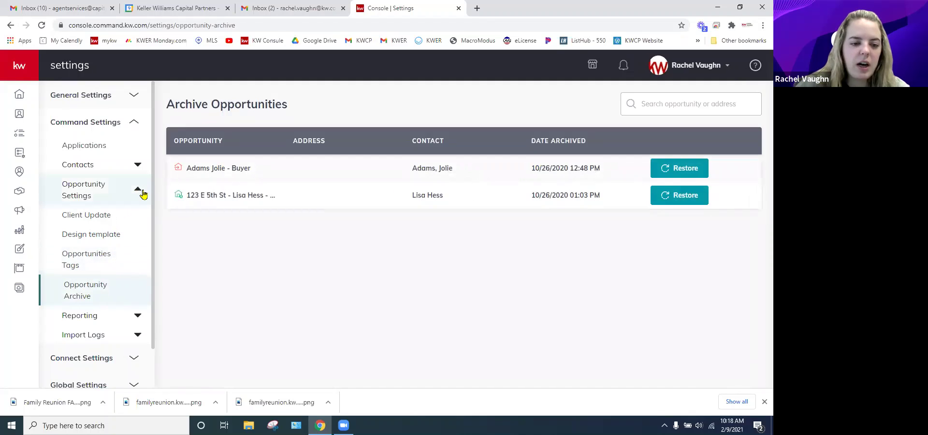
{"action": "left_click", "coordinate": [139, 190]}
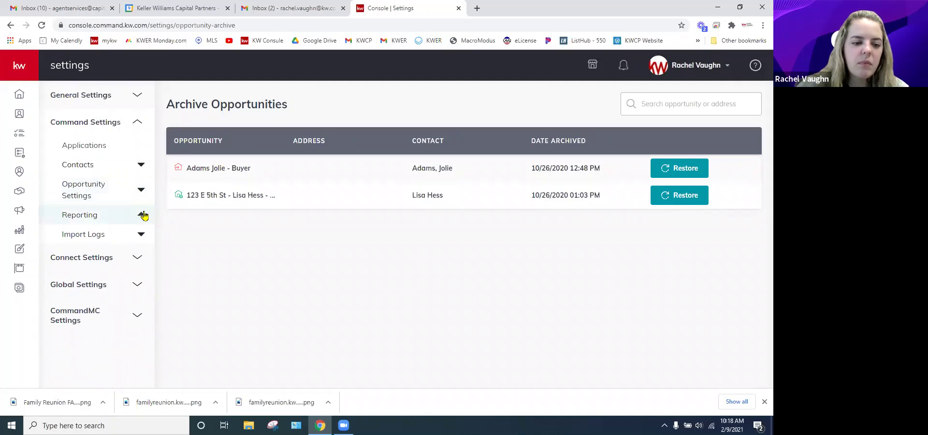
Step: Open My Logs under Import Logs and look over the history of contact imports
{"action": "left_click", "coordinate": [142, 215]}
{"action": "left_click", "coordinate": [119, 237]}
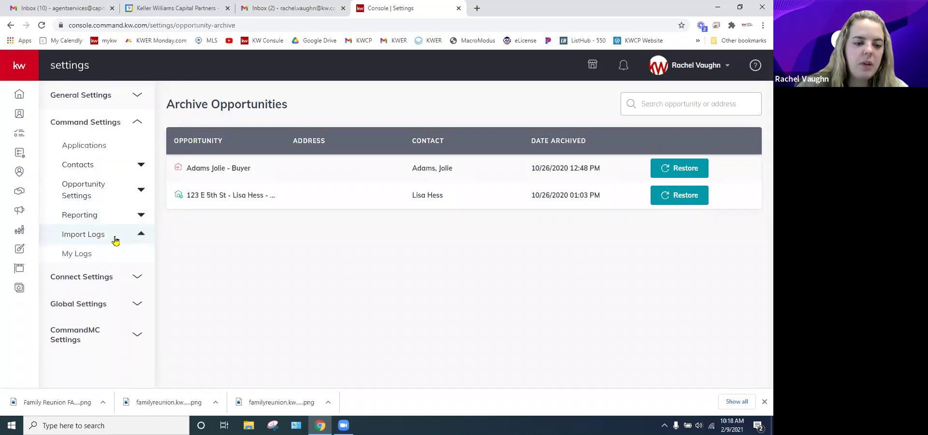
{"action": "left_click", "coordinate": [74, 256]}
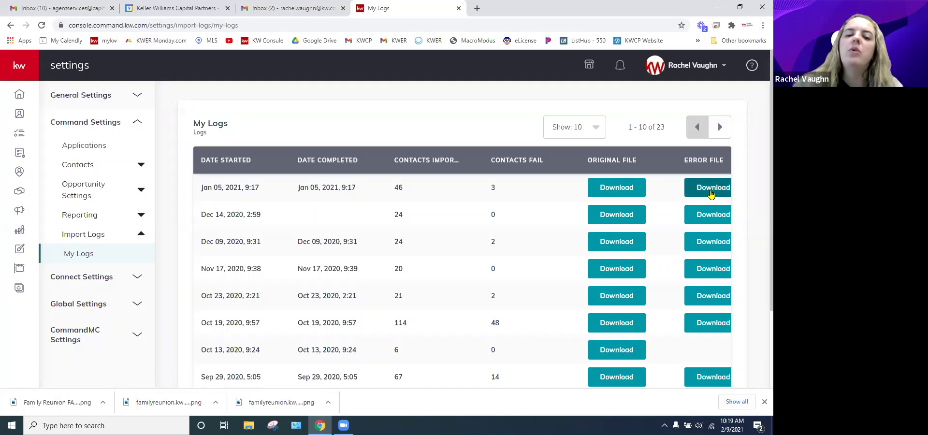
{"action": "scroll", "coordinate": [648, 208], "scroll_direction": "down", "scroll_amount": 2}
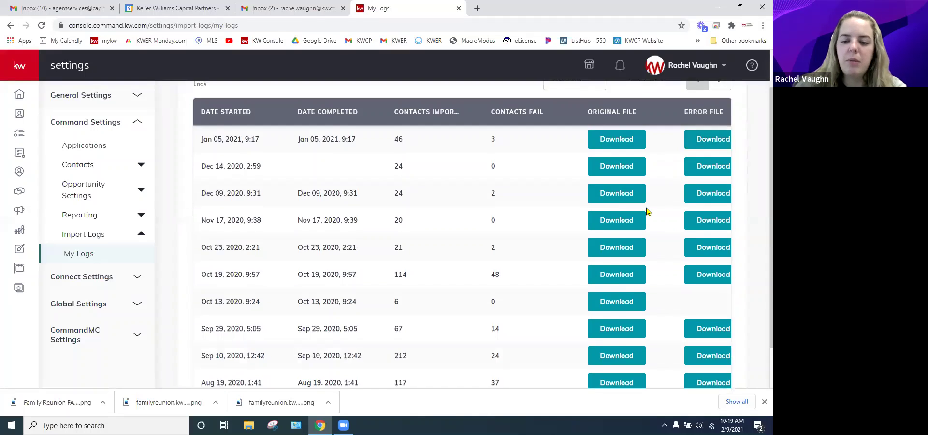
{"action": "scroll", "coordinate": [623, 242], "scroll_direction": "up", "scroll_amount": 2}
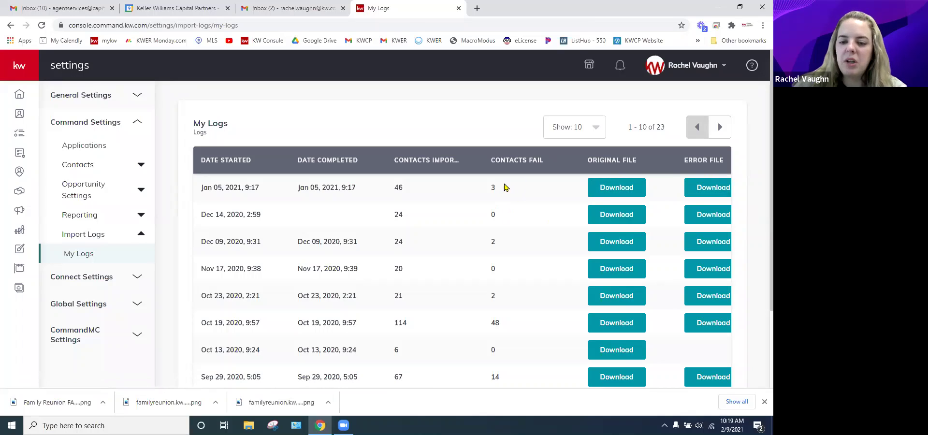
Step: Download the error file of the Jan 05, 2021 import, open it in Excel, and show the first failed contact's error text
{"action": "left_click", "coordinate": [709, 189]}
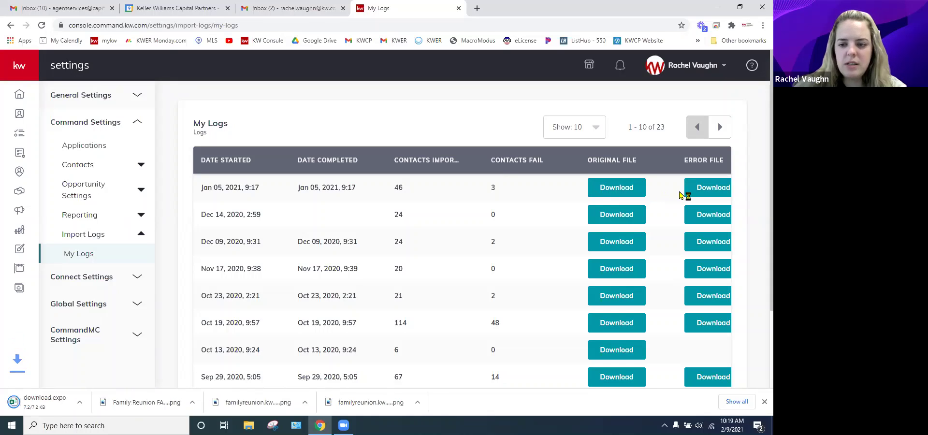
{"action": "left_click", "coordinate": [49, 406]}
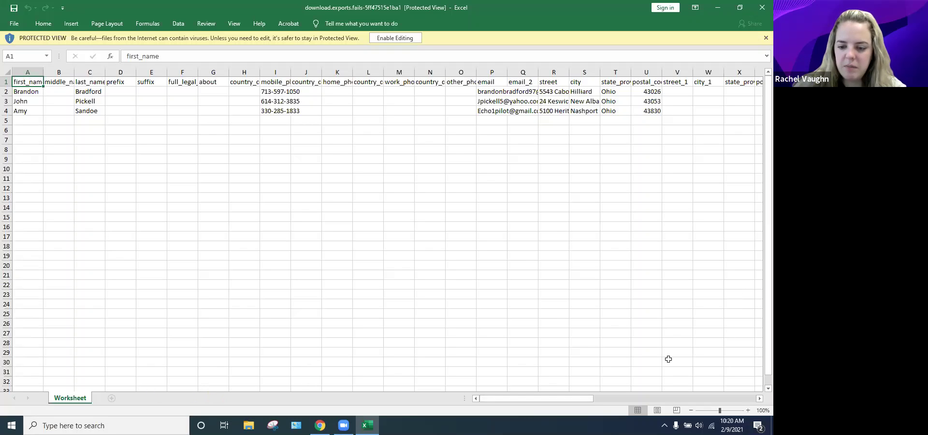
{"action": "scroll", "coordinate": [667, 358], "scroll_direction": "right", "scroll_amount": 10}
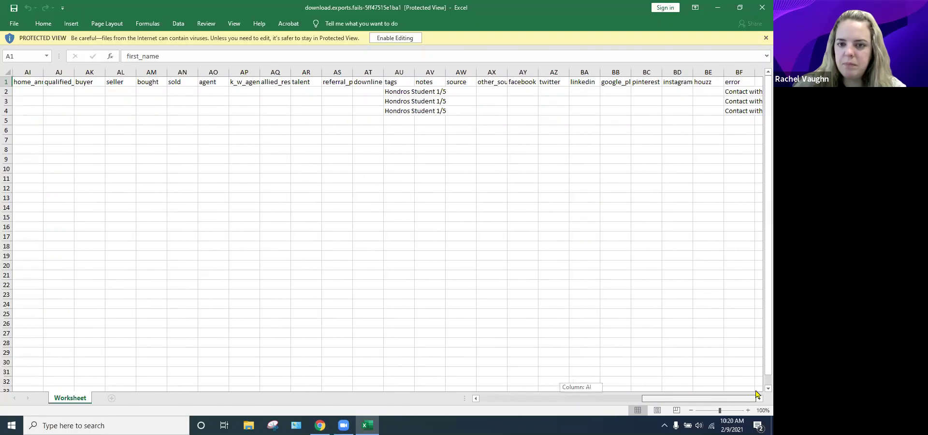
{"action": "left_click", "coordinate": [741, 92]}
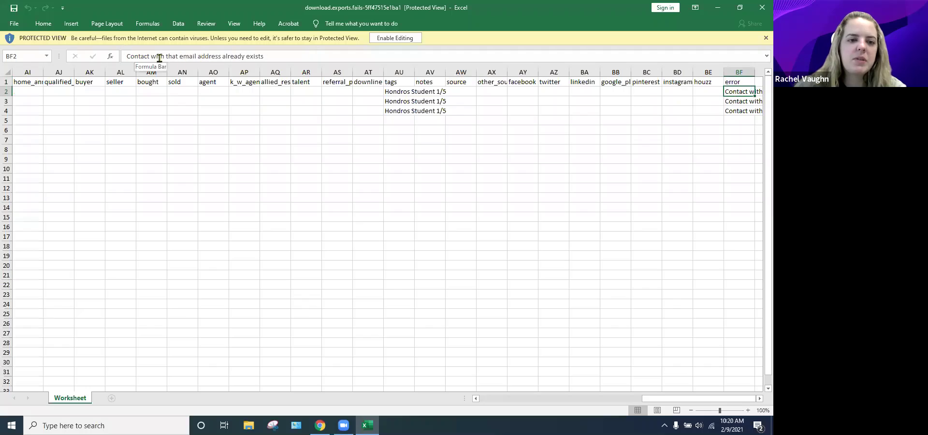
Step: Check the error text of the remaining failed contacts in the error column, and close the workbook to return to the import logs in Chrome
{"action": "left_click", "coordinate": [736, 102]}
{"action": "left_click", "coordinate": [734, 112]}
{"action": "left_click", "coordinate": [733, 92]}
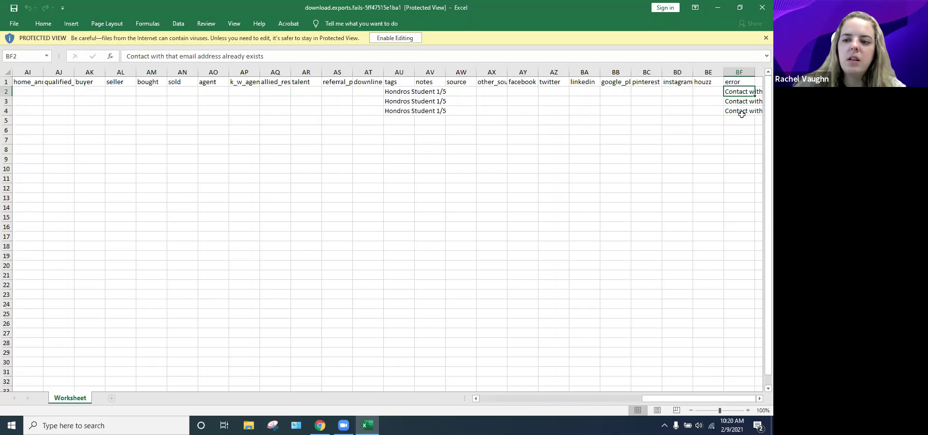
{"action": "left_click", "coordinate": [760, 8]}
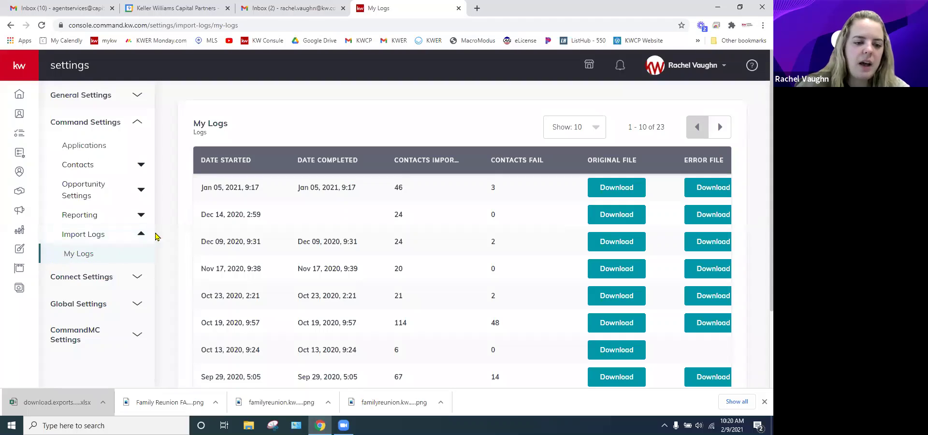
Step: Collapse the Import Logs and Command Settings groups, and open the Marketing Profile page under Connect Settings
{"action": "left_click", "coordinate": [140, 235]}
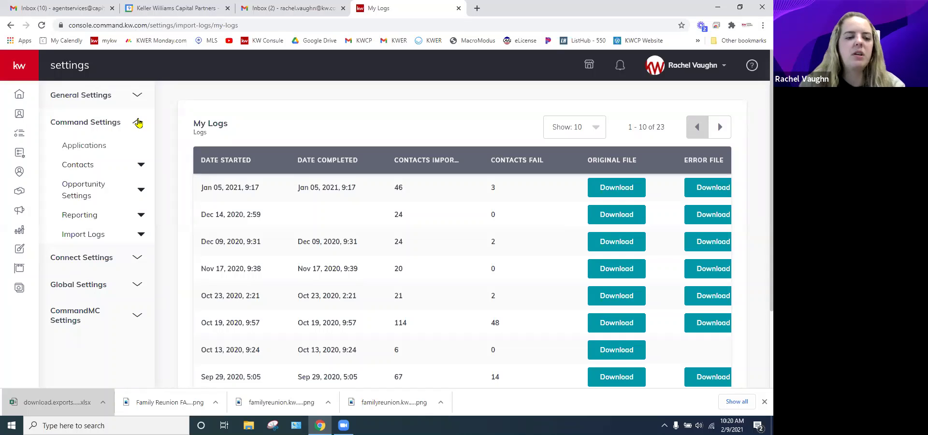
{"action": "left_click", "coordinate": [138, 122]}
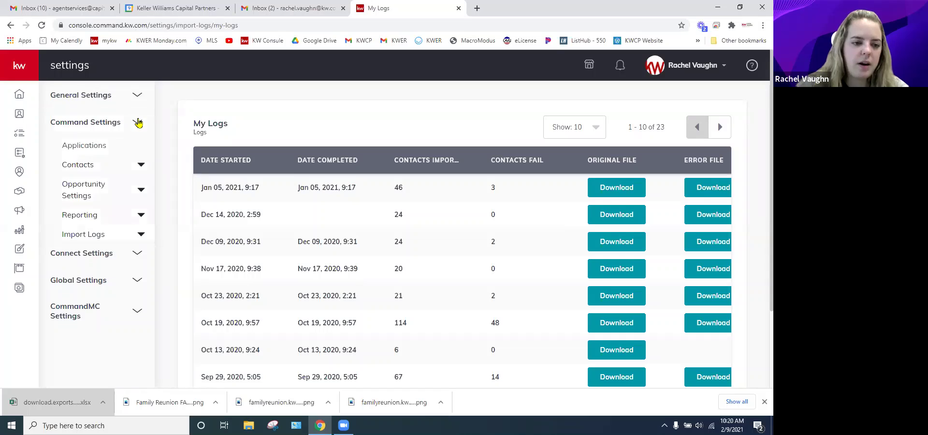
{"action": "left_click", "coordinate": [138, 149]}
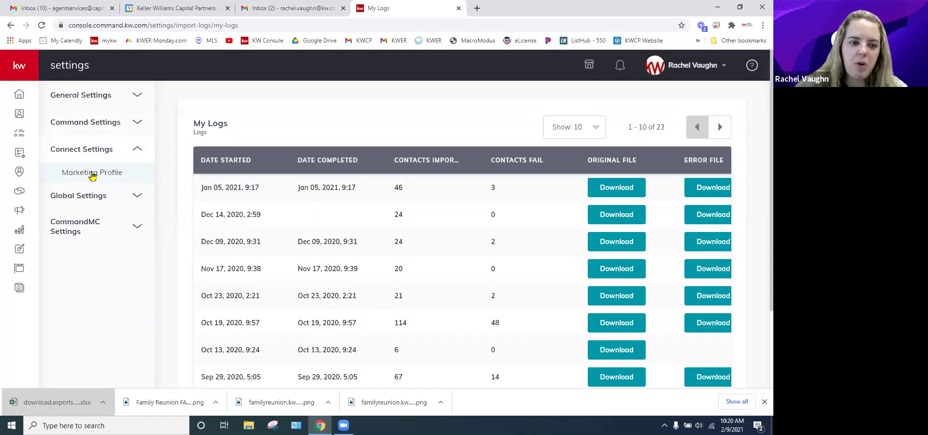
{"action": "left_click", "coordinate": [92, 173]}
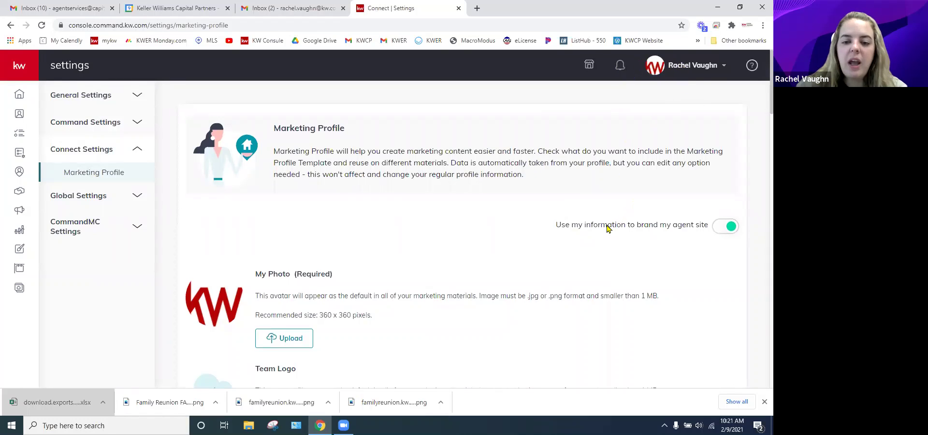
Step: Look over the Marketing Profile's agent-site branding option and the My Photo and Team Logo upload areas
{"action": "scroll", "coordinate": [606, 226], "scroll_direction": "down", "scroll_amount": 1}
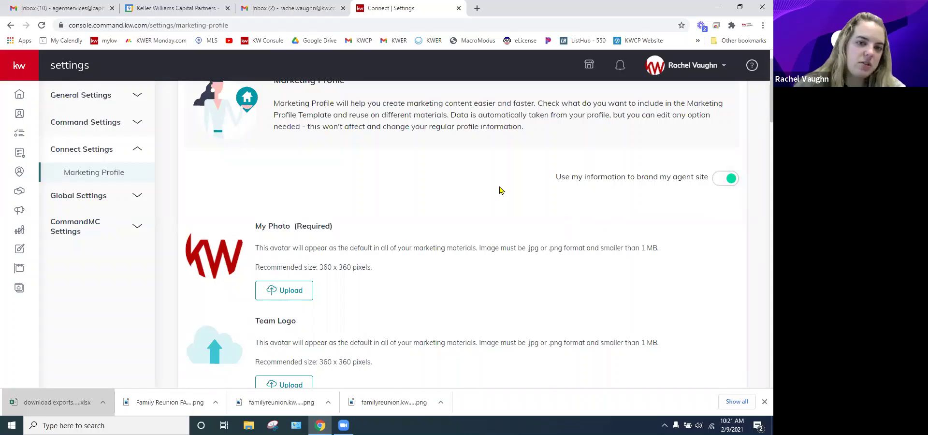
{"action": "scroll", "coordinate": [497, 187], "scroll_direction": "down", "scroll_amount": 3}
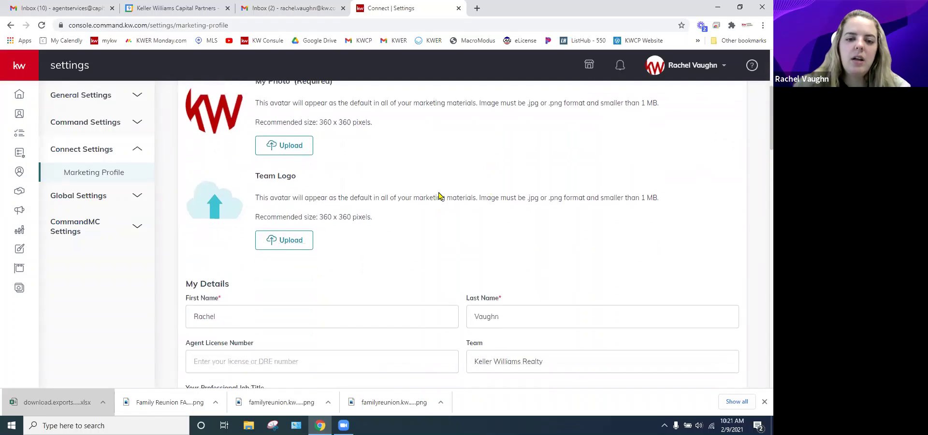
{"action": "scroll", "coordinate": [452, 189], "scroll_direction": "up", "scroll_amount": 1}
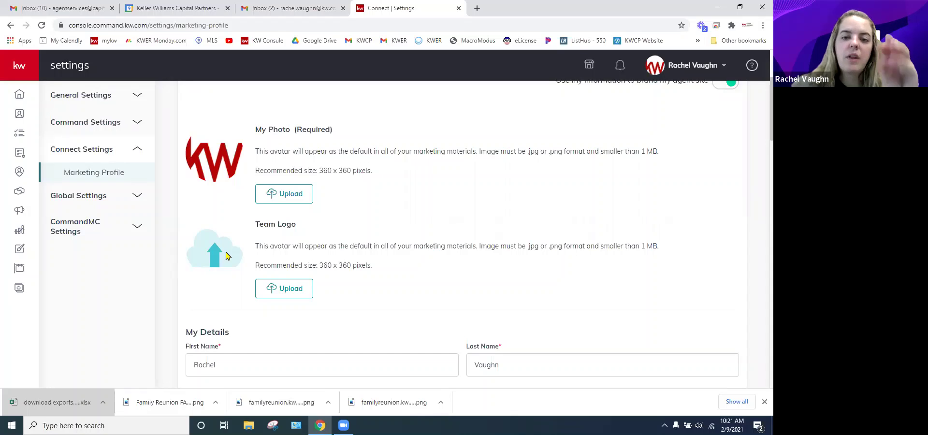
{"action": "scroll", "coordinate": [227, 253], "scroll_direction": "down", "scroll_amount": 2}
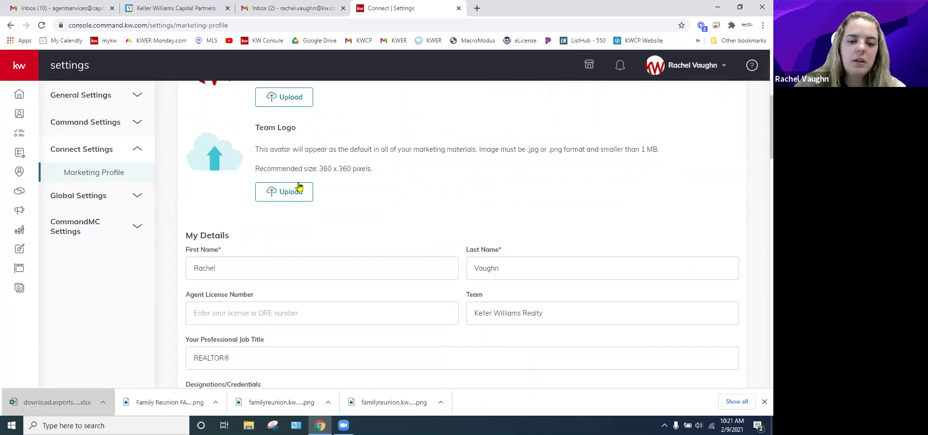
Step: Review the My Details fields for name, license number, team, professional job title and designations or credentials
{"action": "scroll", "coordinate": [356, 194], "scroll_direction": "down", "scroll_amount": 2}
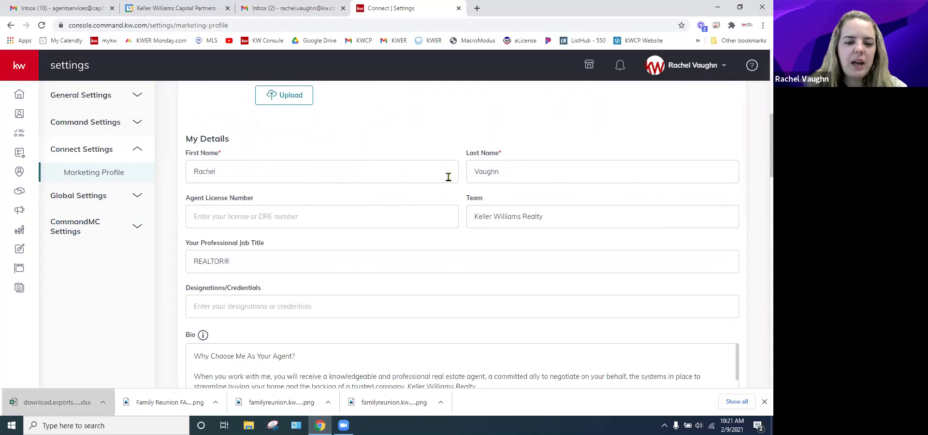
{"action": "scroll", "coordinate": [415, 171], "scroll_direction": "down", "scroll_amount": 1}
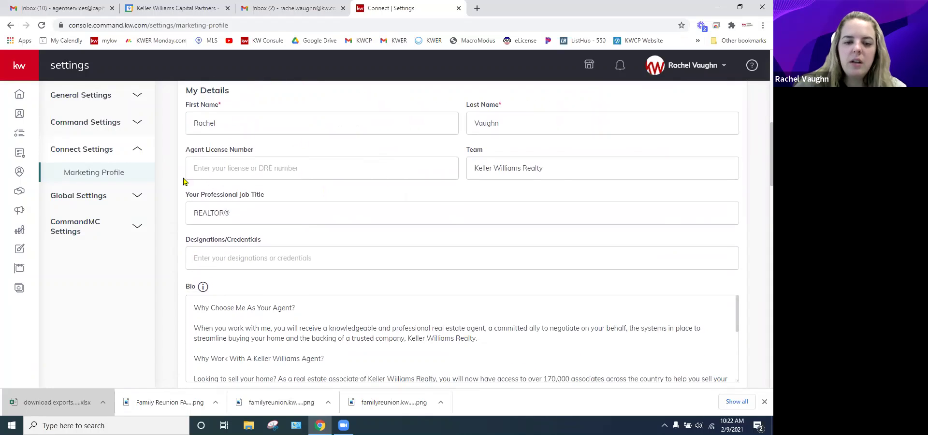
{"action": "scroll", "coordinate": [396, 175], "scroll_direction": "down", "scroll_amount": 1}
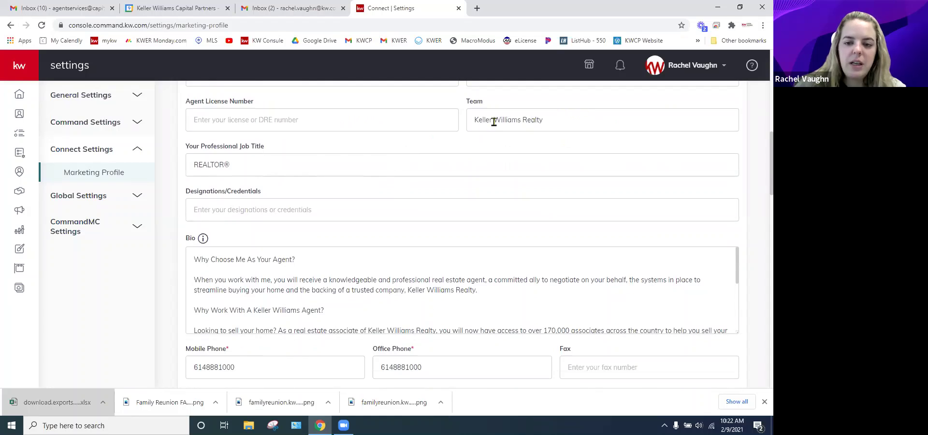
{"action": "left_click", "coordinate": [560, 123]}
{"action": "left_click", "coordinate": [544, 169]}
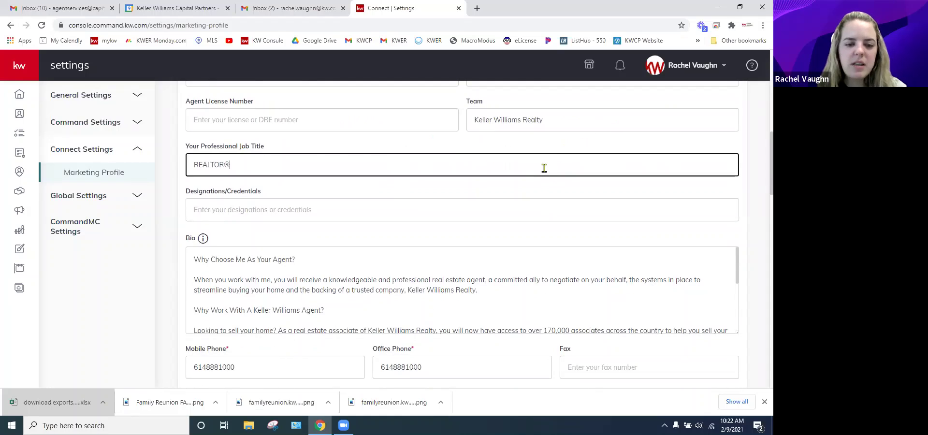
{"action": "left_click_drag", "start_coordinate": [269, 165], "coordinate": [160, 172]}
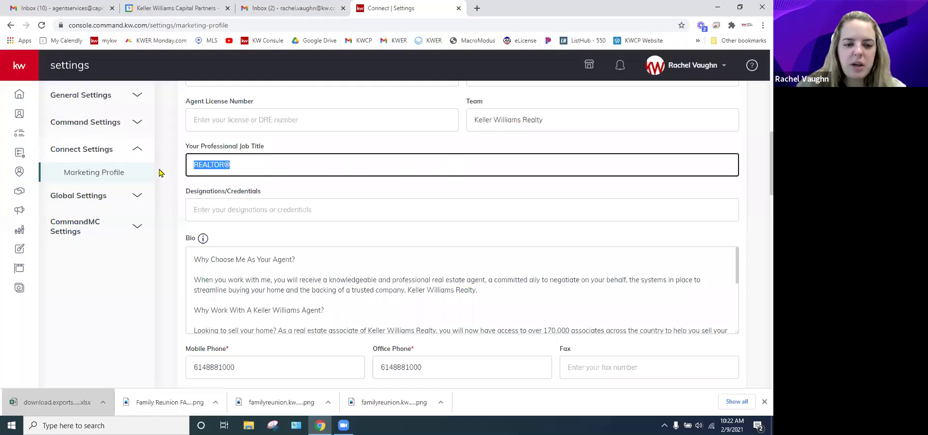
{"action": "scroll", "coordinate": [439, 164], "scroll_direction": "down", "scroll_amount": 2}
{"action": "left_click", "coordinate": [308, 110]}
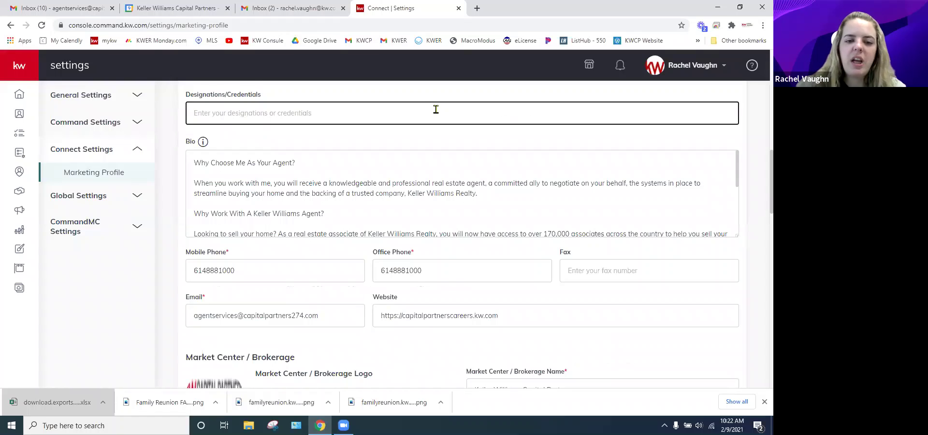
Step: Review the bio and contact fields, and examine the Market Center / Brokerage logo, name, phone and address fields
{"action": "scroll", "coordinate": [435, 109], "scroll_direction": "down", "scroll_amount": 1}
{"action": "scroll", "coordinate": [416, 145], "scroll_direction": "down", "scroll_amount": 2}
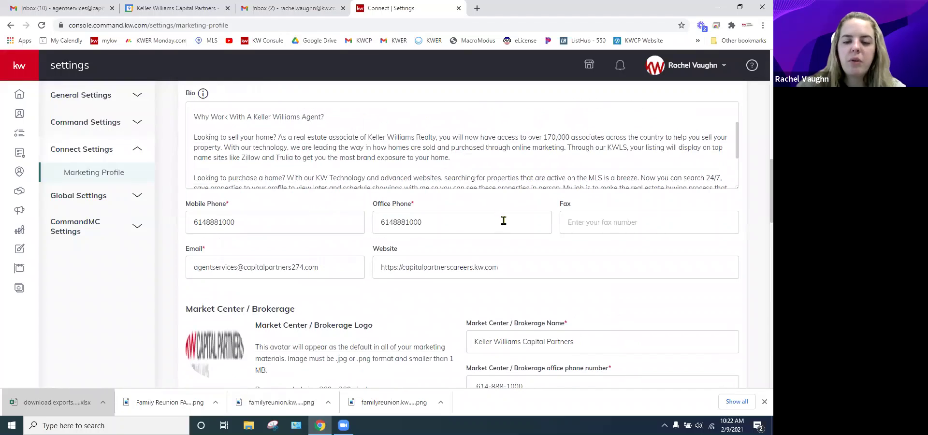
{"action": "scroll", "coordinate": [498, 219], "scroll_direction": "down", "scroll_amount": 4}
{"action": "scroll", "coordinate": [515, 221], "scroll_direction": "down", "scroll_amount": 1}
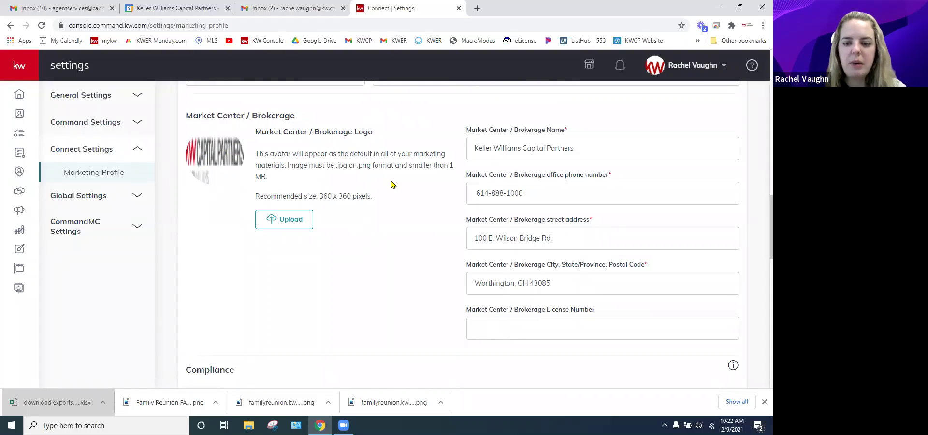
{"action": "scroll", "coordinate": [394, 188], "scroll_direction": "down", "scroll_amount": 1}
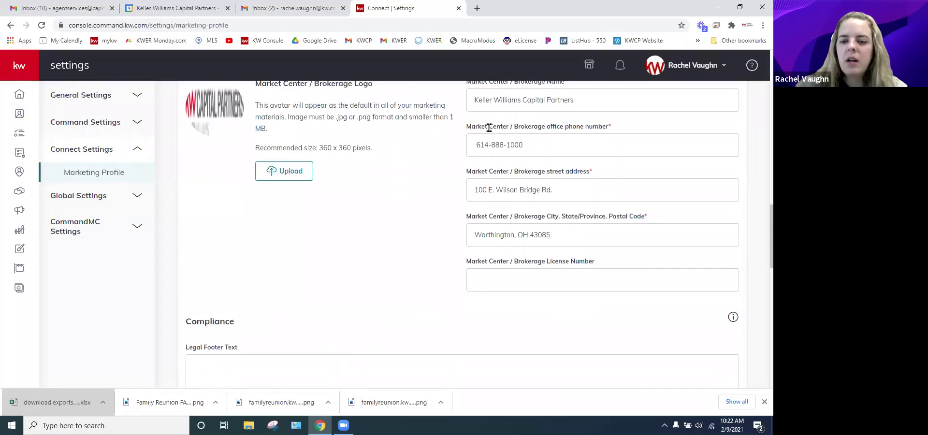
{"action": "scroll", "coordinate": [358, 155], "scroll_direction": "up", "scroll_amount": 1}
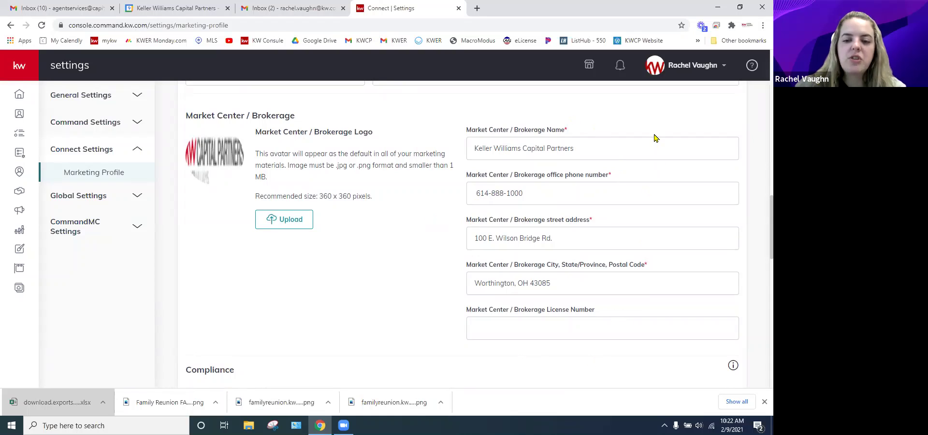
Step: Look over the Compliance section's legal footer text, links and images, and the optional social media links
{"action": "scroll", "coordinate": [654, 139], "scroll_direction": "down", "scroll_amount": 6}
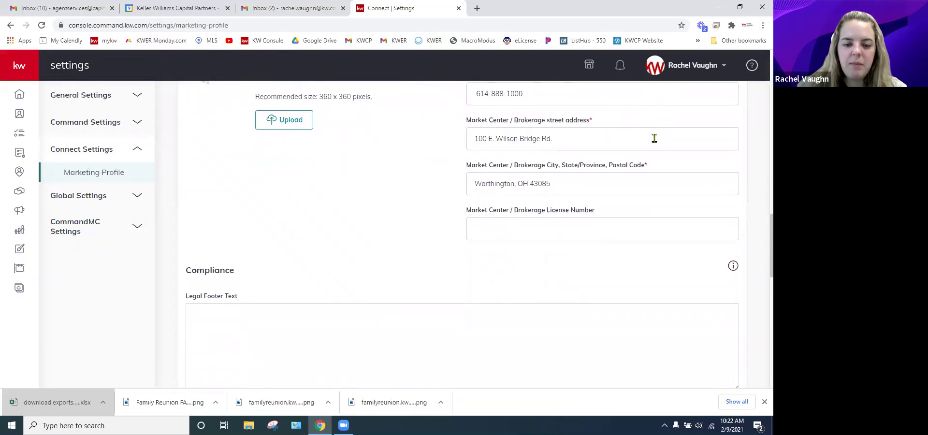
{"action": "scroll", "coordinate": [344, 205], "scroll_direction": "up", "scroll_amount": 1}
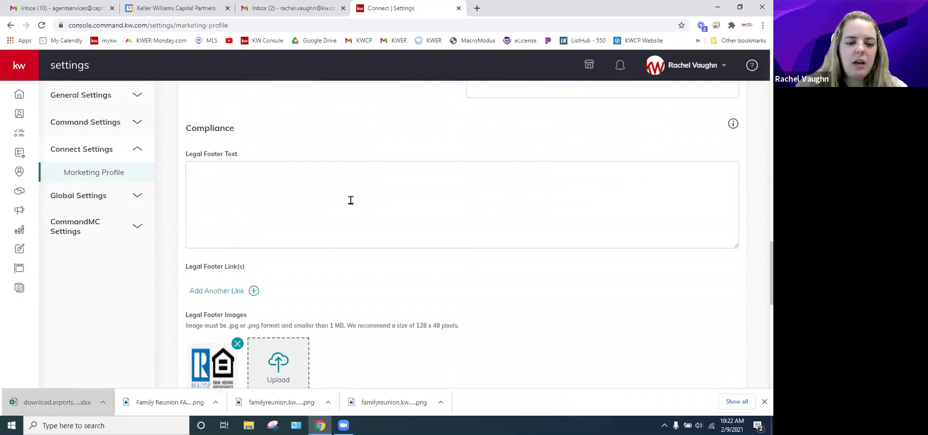
{"action": "scroll", "coordinate": [426, 201], "scroll_direction": "down", "scroll_amount": 3}
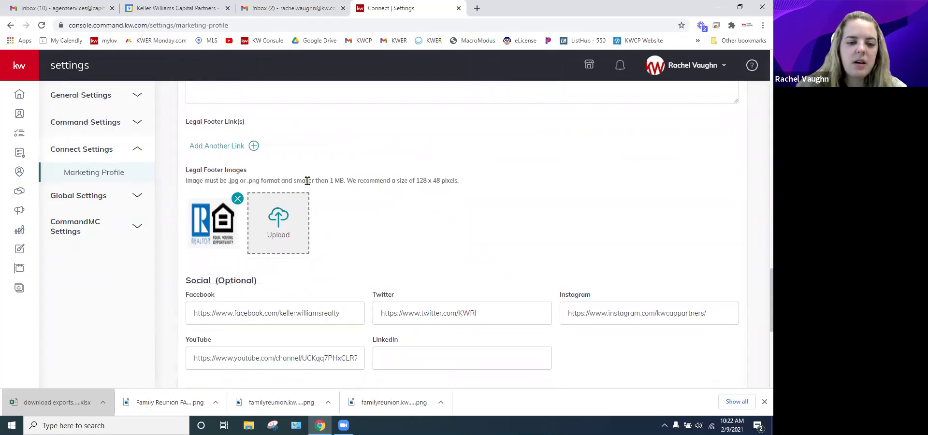
{"action": "scroll", "coordinate": [429, 226], "scroll_direction": "down", "scroll_amount": 1}
{"action": "scroll", "coordinate": [468, 218], "scroll_direction": "down", "scroll_amount": 1}
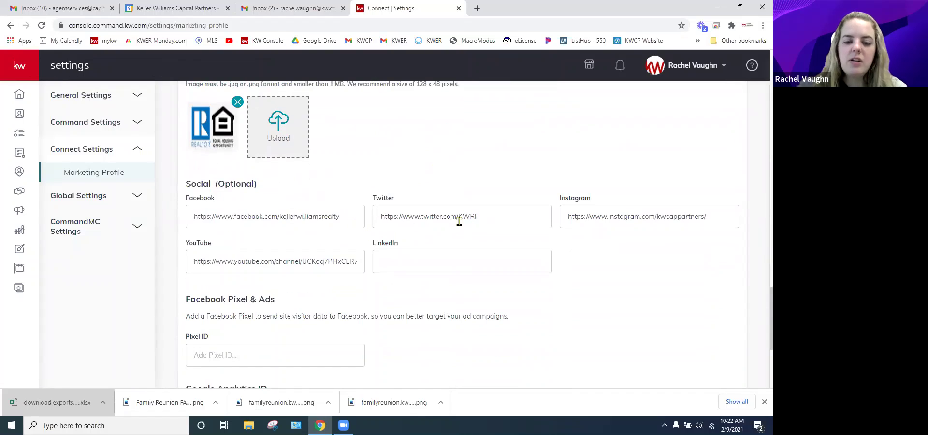
Step: View the Facebook Pixel, Google Analytics and branded KW app link fields at the end of the Marketing Profile
{"action": "scroll", "coordinate": [489, 261], "scroll_direction": "down", "scroll_amount": 2}
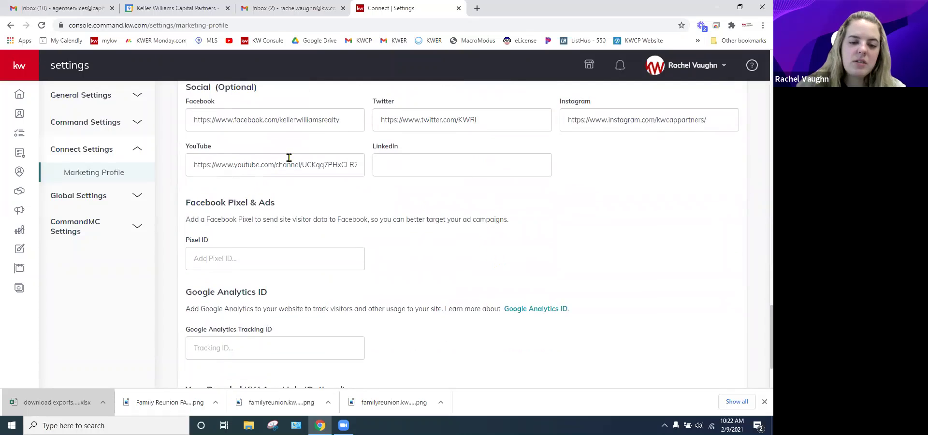
{"action": "scroll", "coordinate": [430, 186], "scroll_direction": "down", "scroll_amount": 1}
{"action": "scroll", "coordinate": [429, 186], "scroll_direction": "down", "scroll_amount": 1}
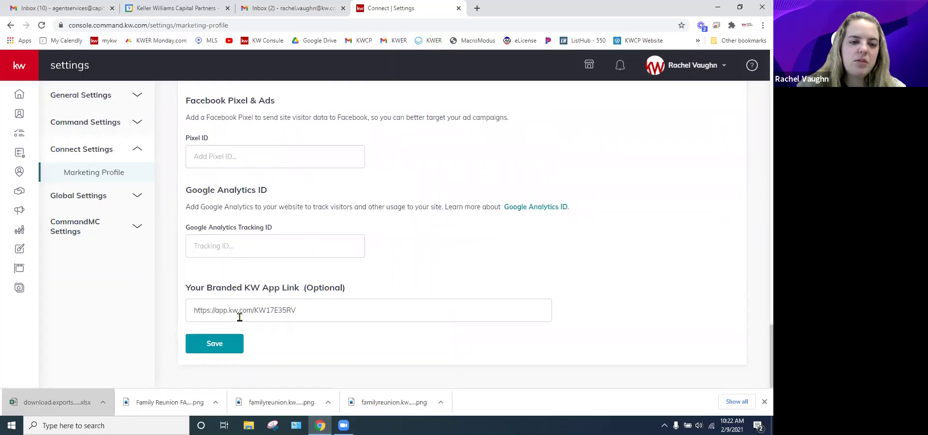
{"action": "scroll", "coordinate": [358, 328], "scroll_direction": "up", "scroll_amount": 1}
{"action": "scroll", "coordinate": [358, 329], "scroll_direction": "up", "scroll_amount": 1}
{"action": "scroll", "coordinate": [356, 325], "scroll_direction": "down", "scroll_amount": 2}
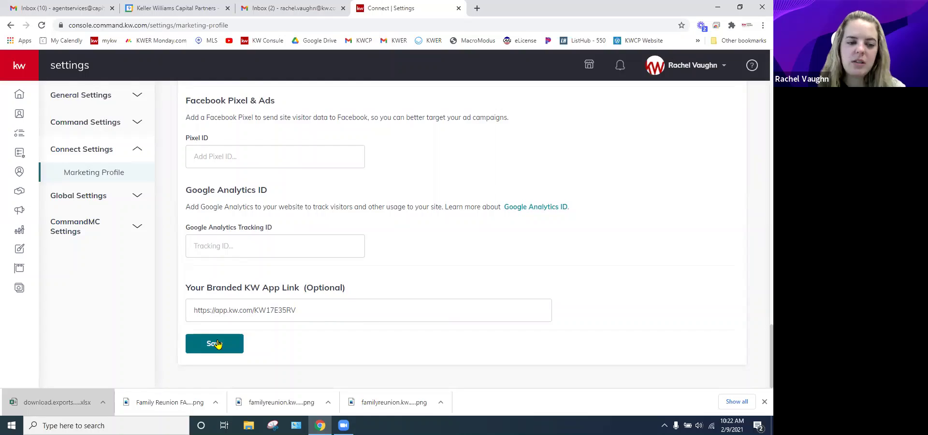
Step: Collapse Connect Settings, go back to the start of the Marketing Profile, and expand General Settings to show Team Management
{"action": "left_click", "coordinate": [137, 151]}
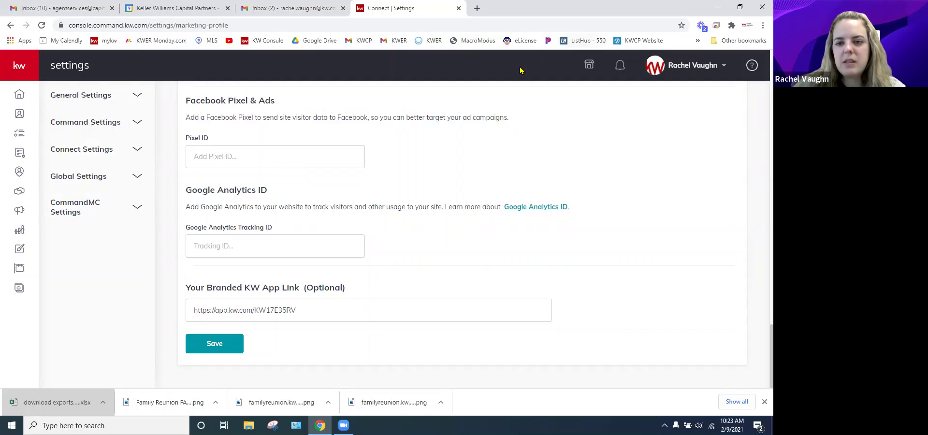
{"action": "scroll", "coordinate": [403, 271], "scroll_direction": "up", "scroll_amount": 5}
{"action": "scroll", "coordinate": [405, 262], "scroll_direction": "up", "scroll_amount": 15}
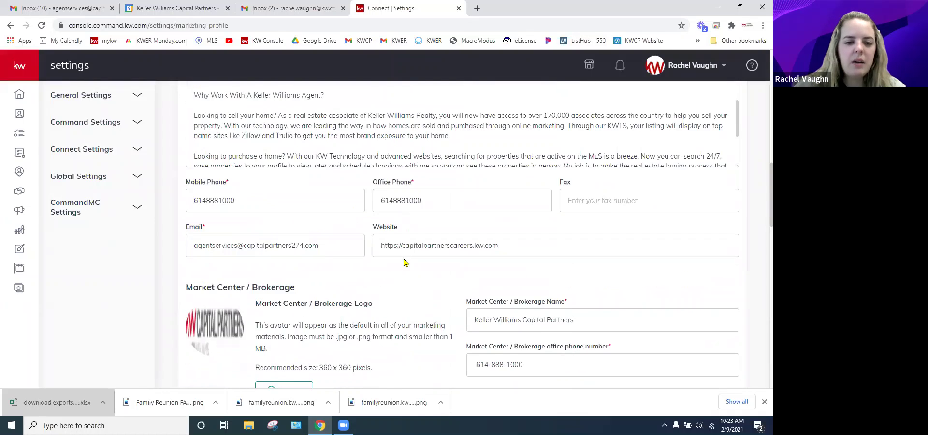
{"action": "scroll", "coordinate": [379, 234], "scroll_direction": "up", "scroll_amount": 5}
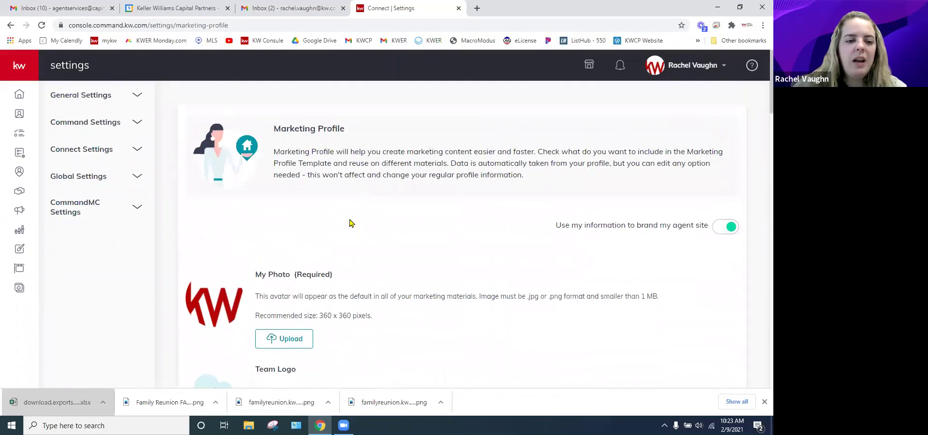
{"action": "left_click", "coordinate": [106, 97]}
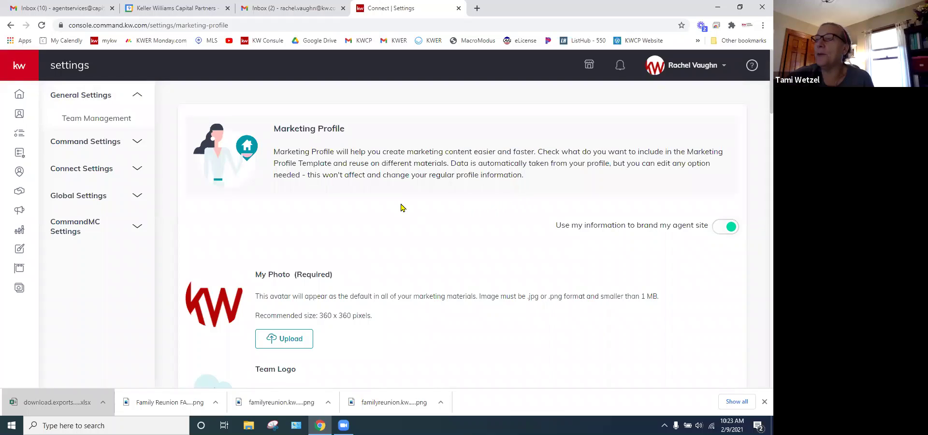
Step: Set the computer's speaker volume to 72 and close the volume control
{"action": "left_click", "coordinate": [696, 424]}
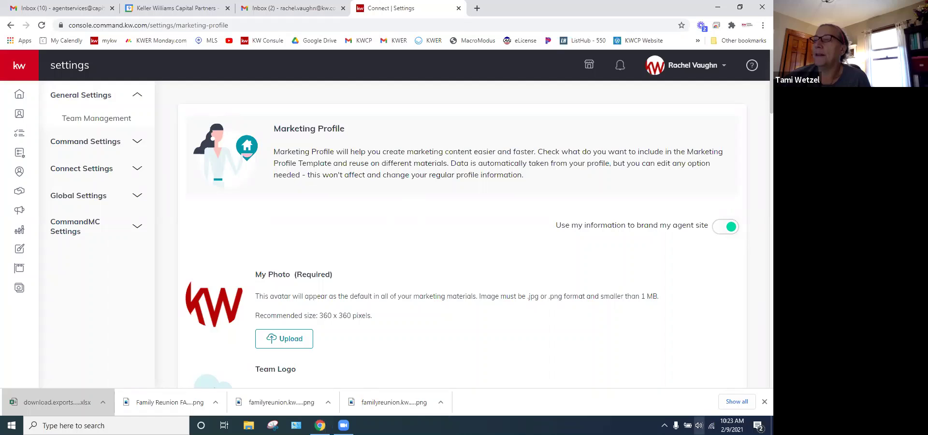
{"action": "left_click_drag", "start_coordinate": [699, 401], "coordinate": [709, 401]}
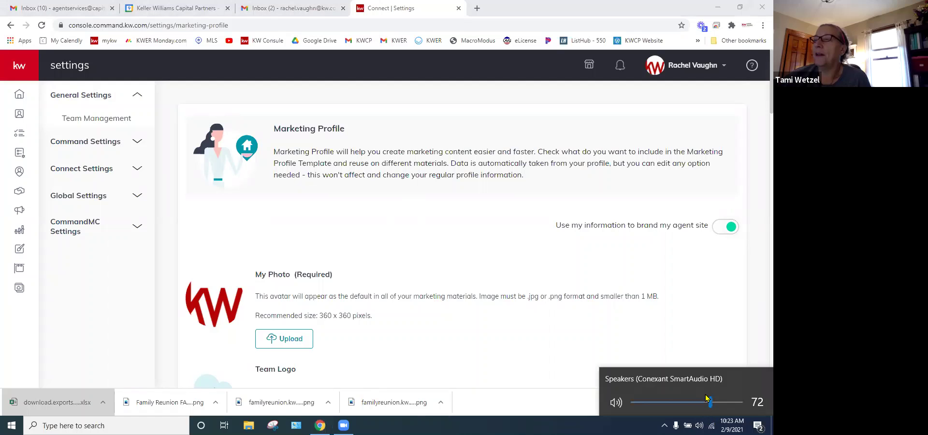
{"action": "left_click", "coordinate": [398, 235]}
Step: Return to the My Details section of the Marketing Profile and put the cursor in the professional job title field
{"action": "scroll", "coordinate": [398, 222], "scroll_direction": "down", "scroll_amount": 3}
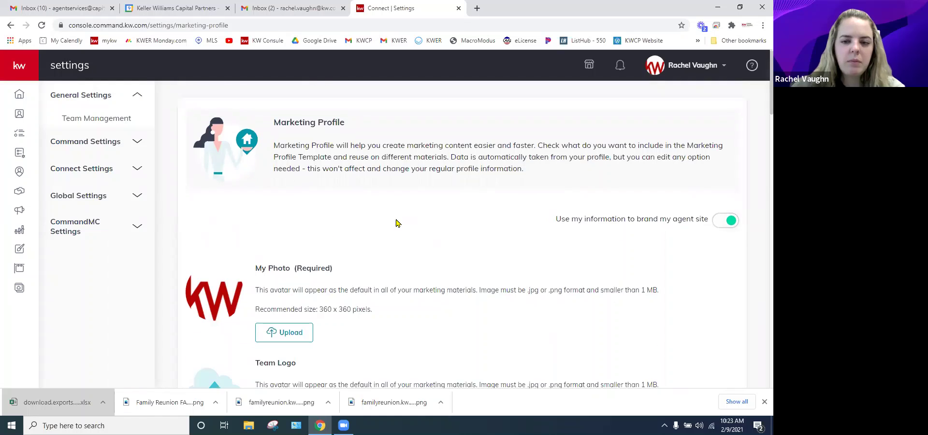
{"action": "scroll", "coordinate": [396, 224], "scroll_direction": "down", "scroll_amount": 6}
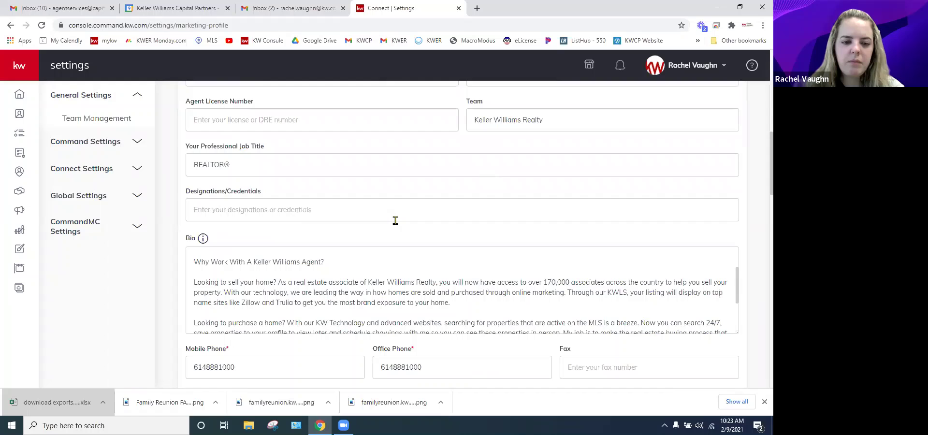
{"action": "scroll", "coordinate": [395, 221], "scroll_direction": "up", "scroll_amount": 1}
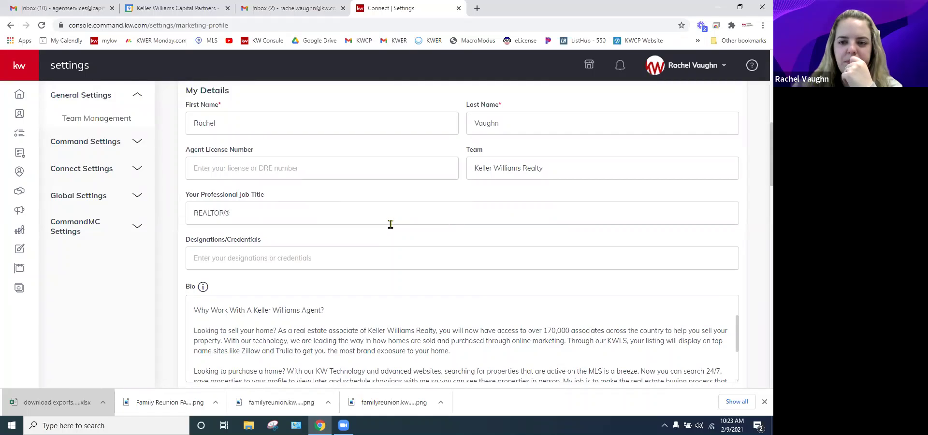
{"action": "left_click", "coordinate": [305, 214]}
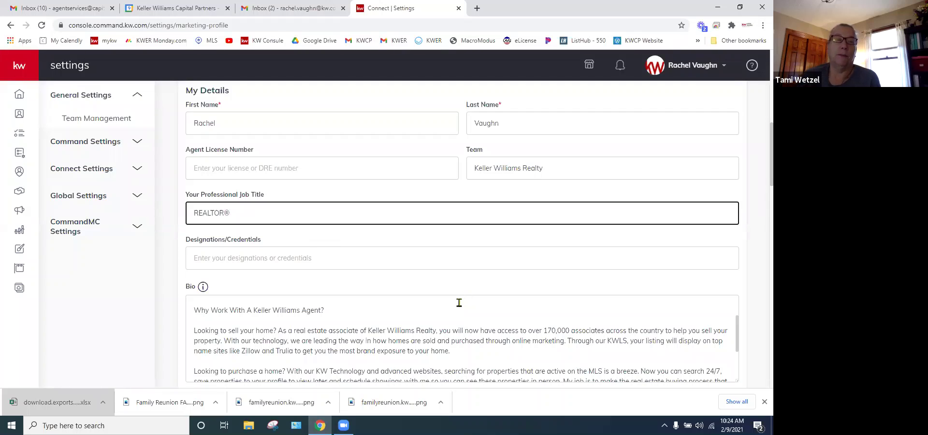
{"action": "scroll", "coordinate": [247, 288], "scroll_direction": "up", "scroll_amount": 1}
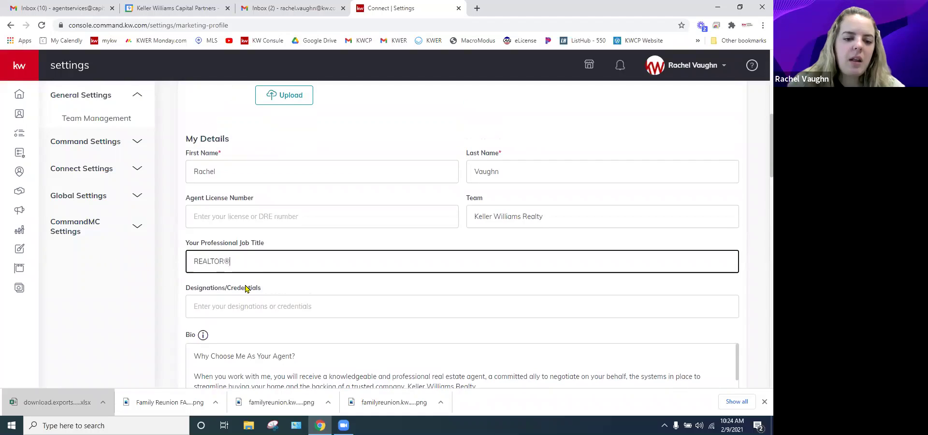